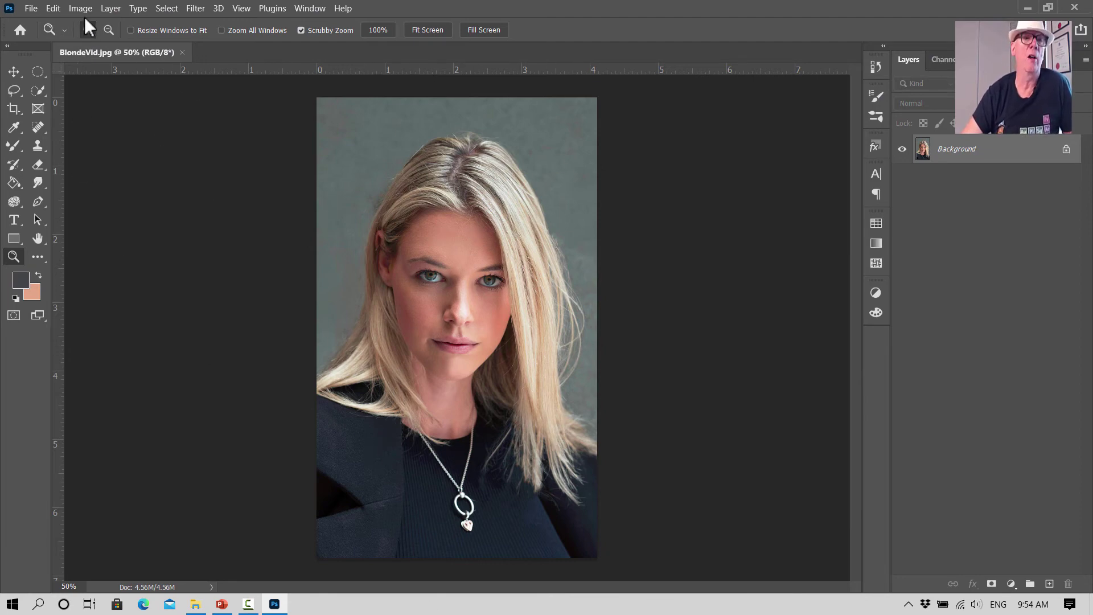
- Apply the Camera Raw Filter to the portrait with Highlights -100, Shadows +100, Whites -27 and Blacks +16
click(197, 8)
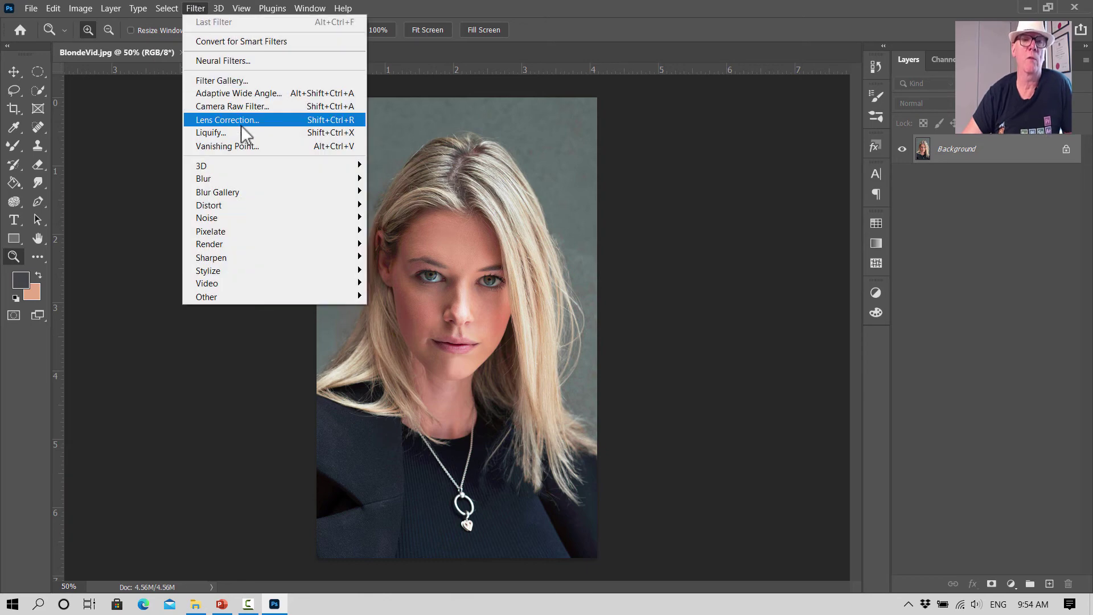
click(244, 108)
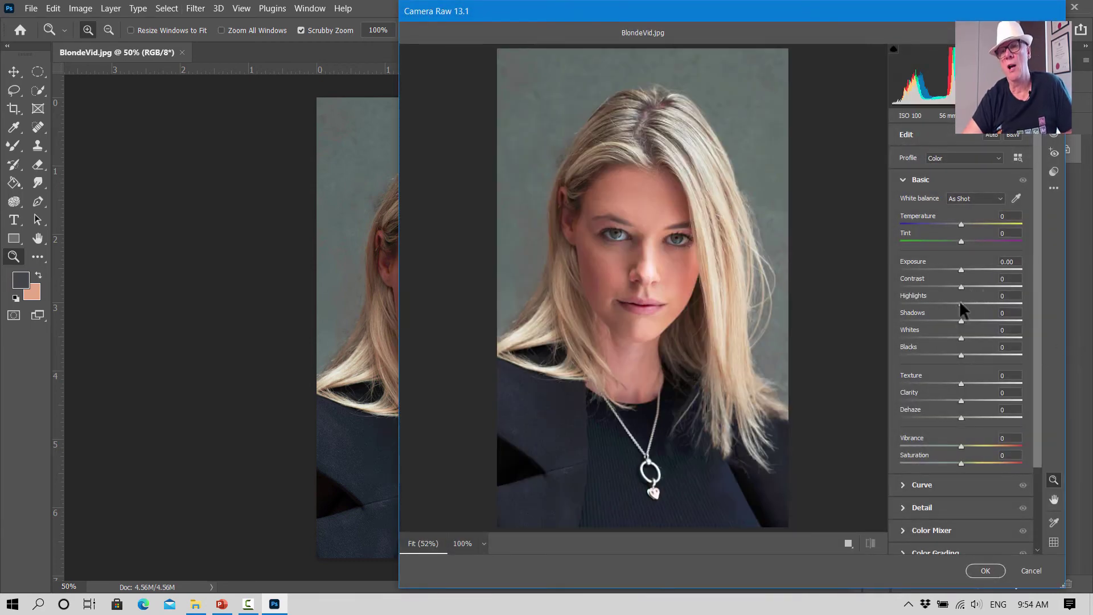
drag(960, 301, 894, 308)
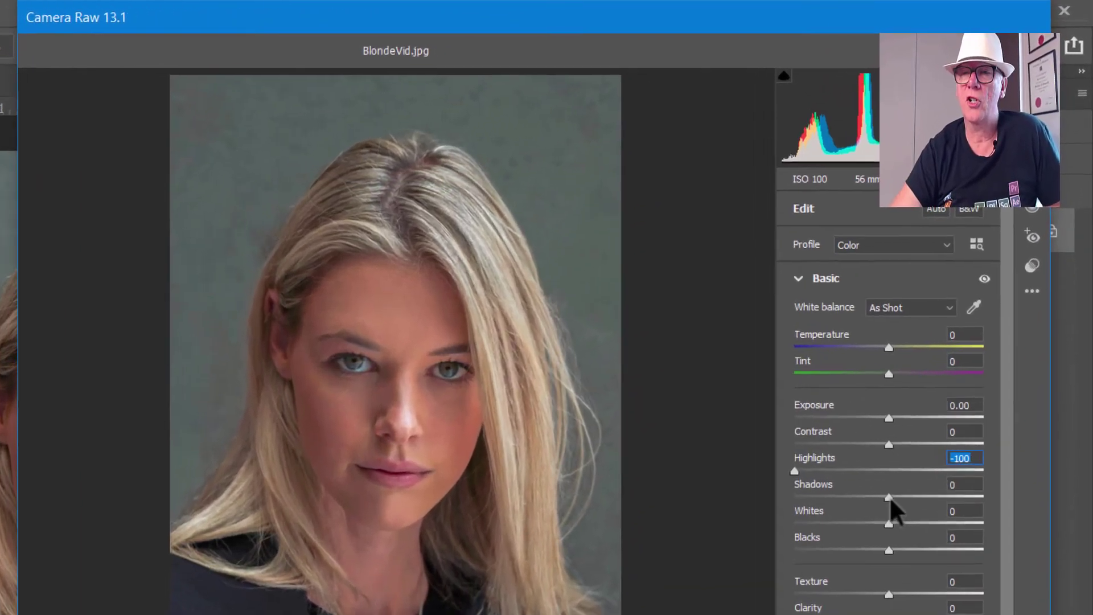
drag(961, 322, 1019, 319)
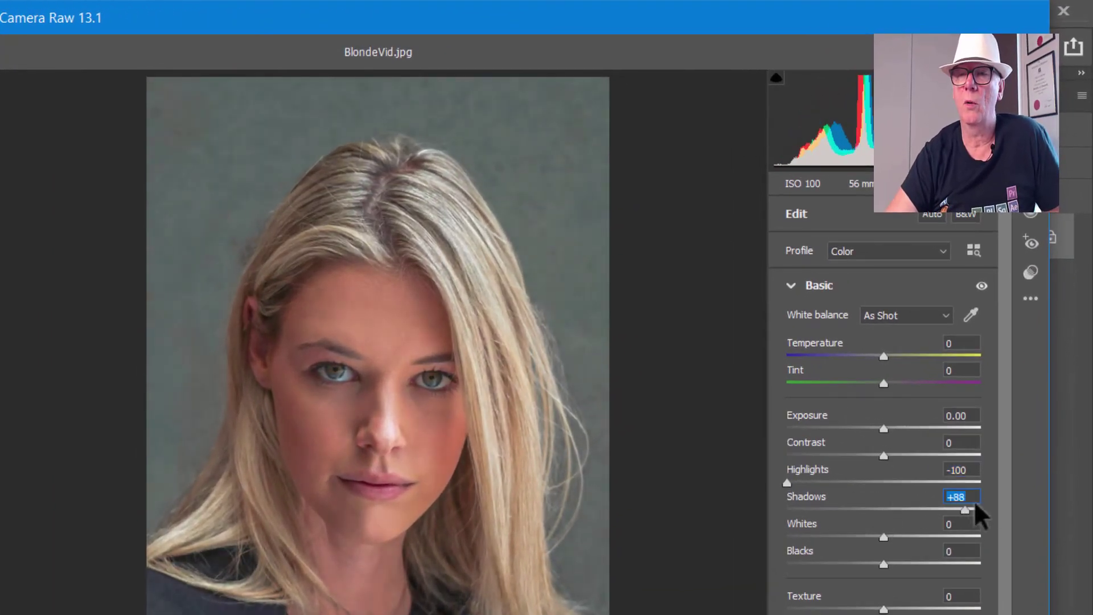
drag(975, 504, 1018, 500)
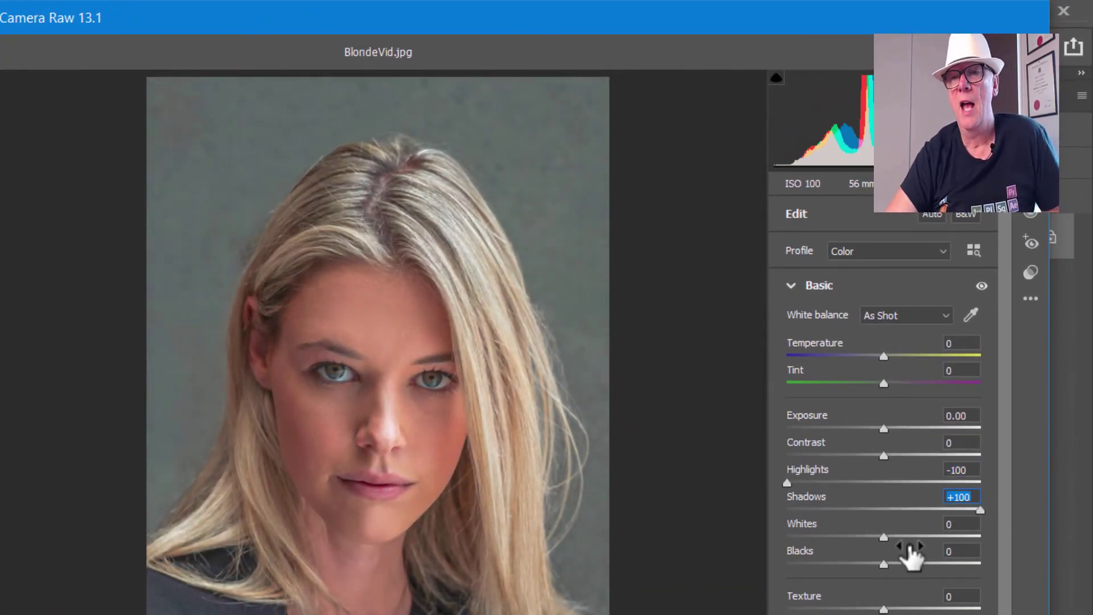
drag(881, 535, 857, 534)
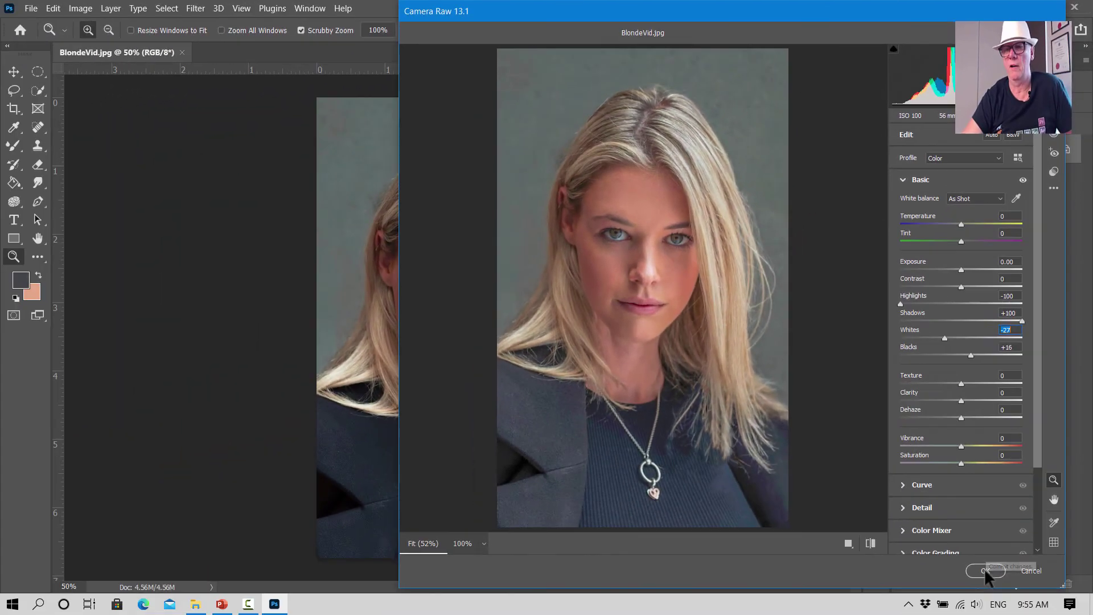
click(985, 568)
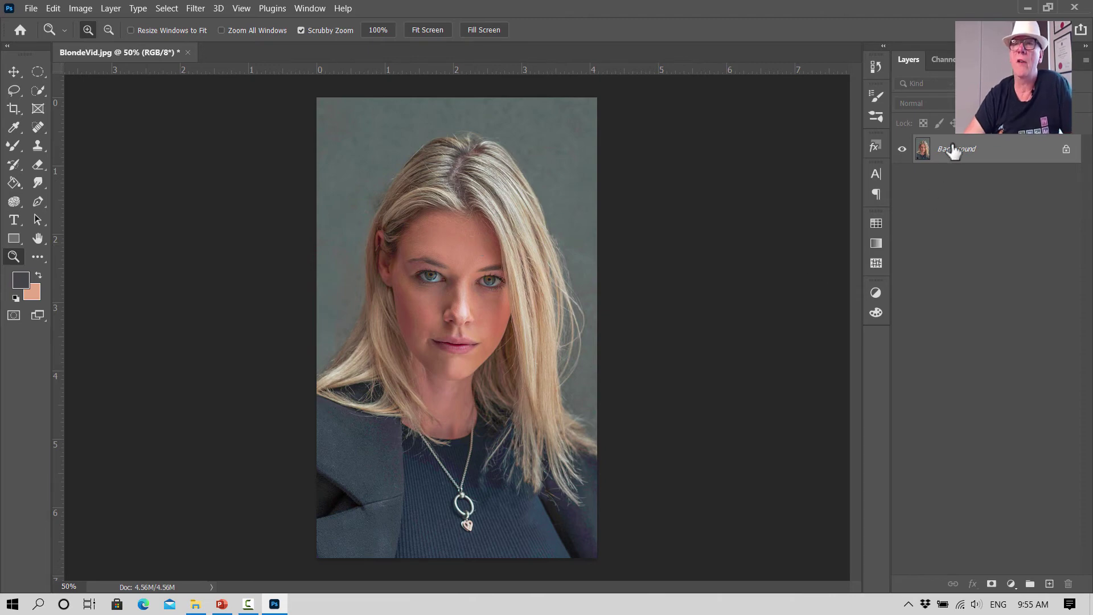
click(304, 8)
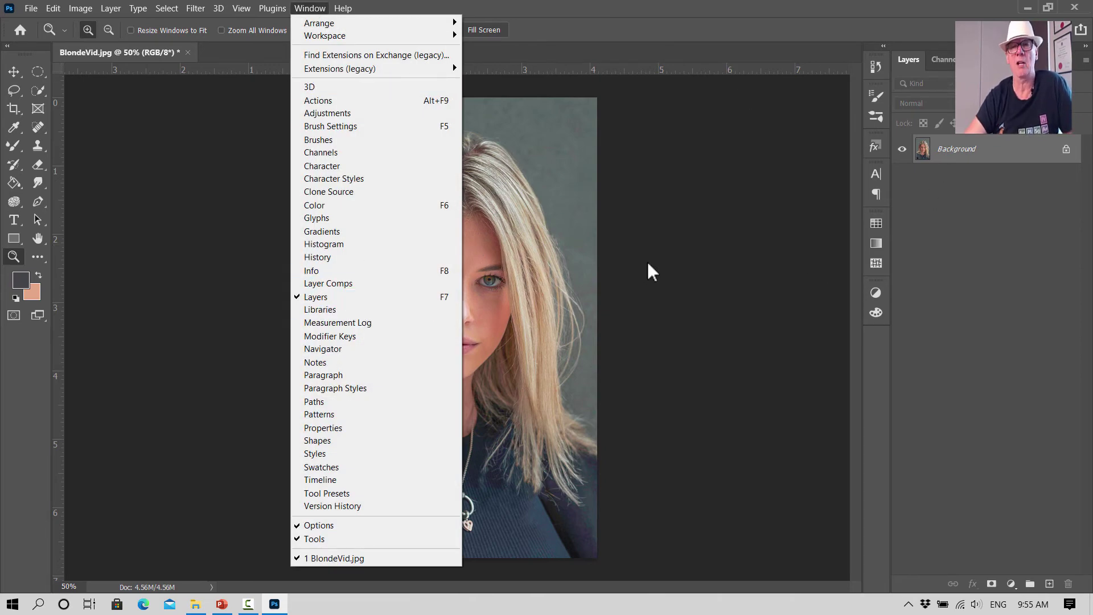
click(843, 171)
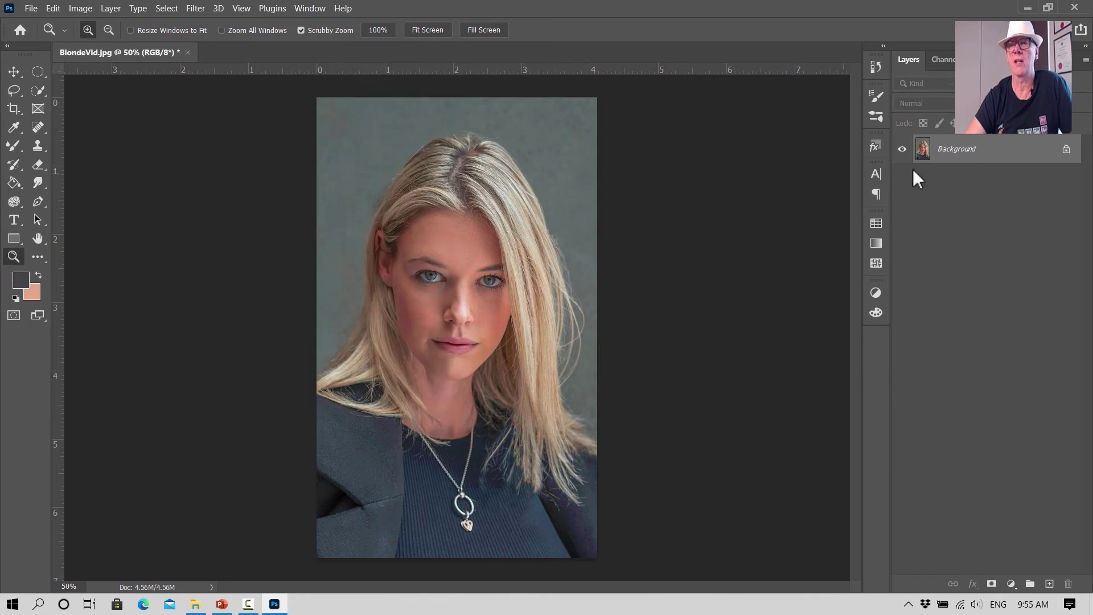
- Create a new empty layer above the Background and name it FACE
click(1049, 585)
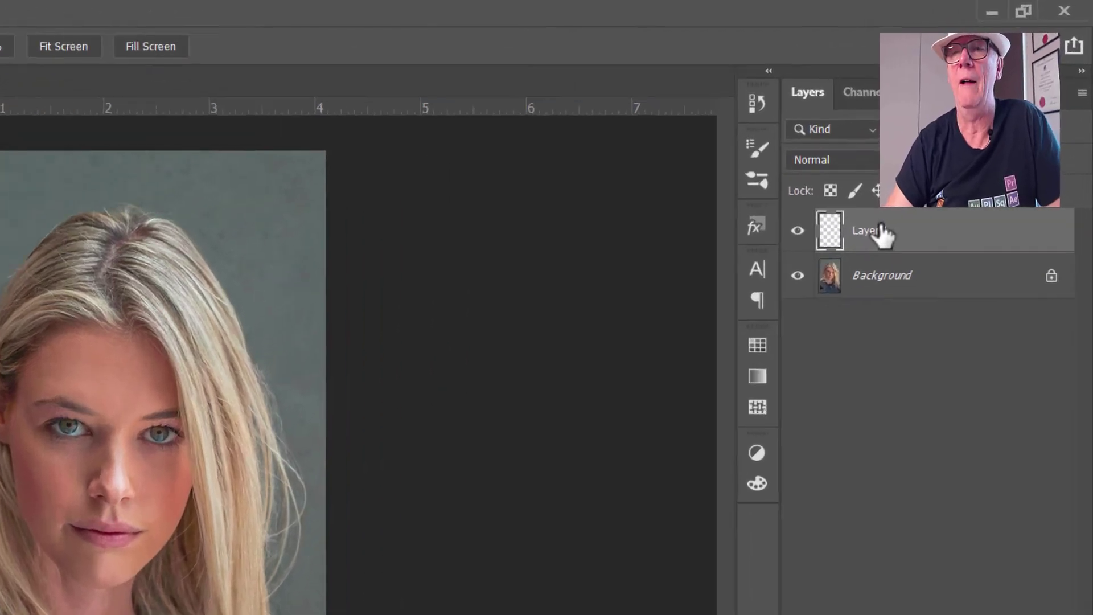
double_click(956, 150)
text(FA)
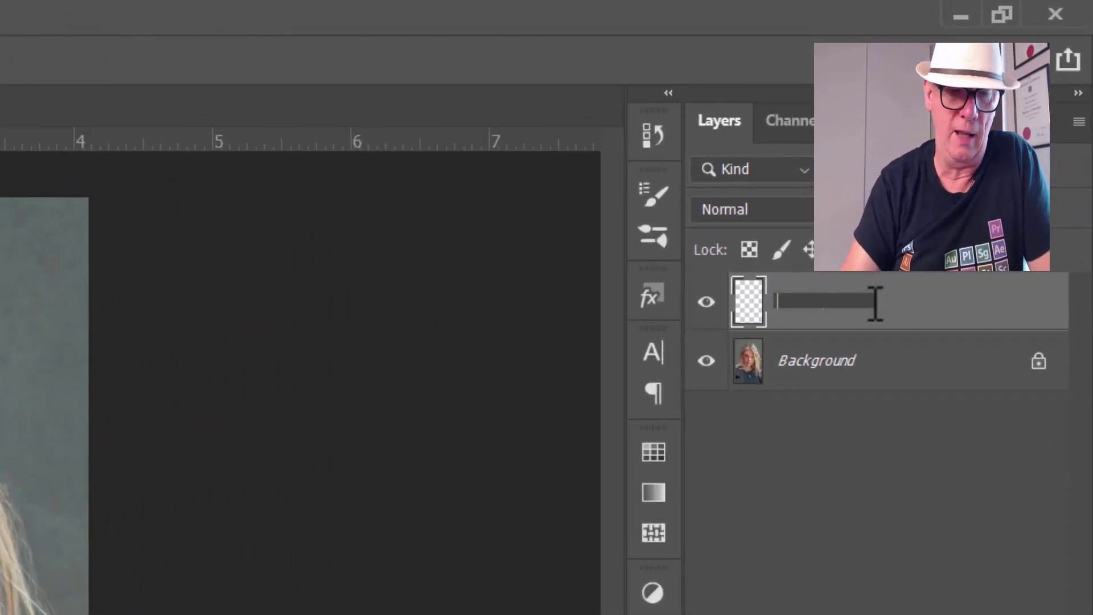
text(CE)
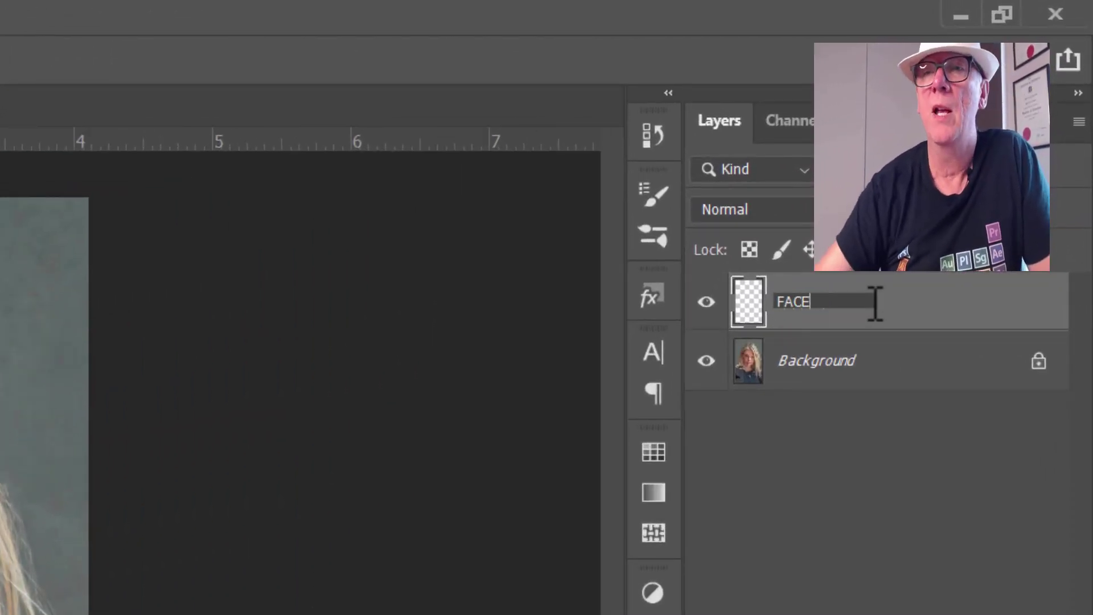
key(Return)
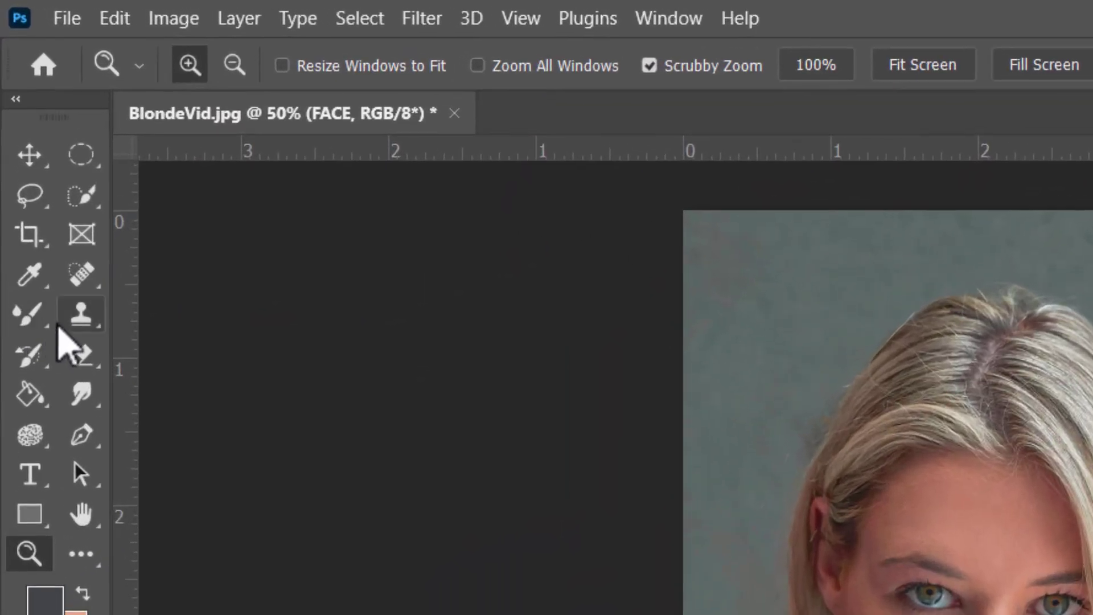
- Switch to the Mixer Brush Tool in its Moist preset for painting on the FACE layer
click(15, 147)
right_click(39, 322)
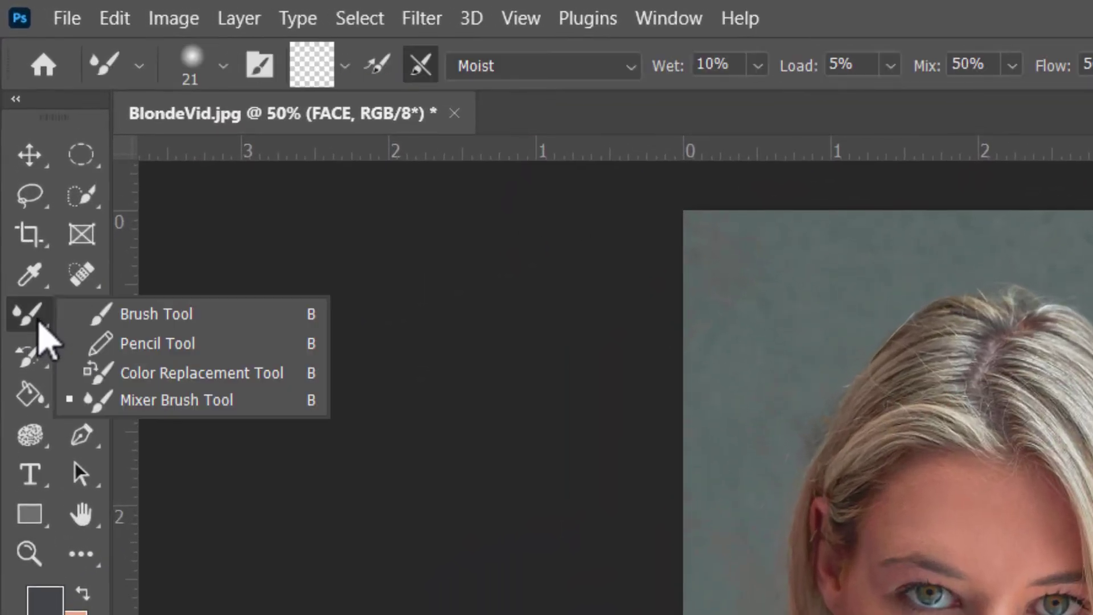
click(129, 319)
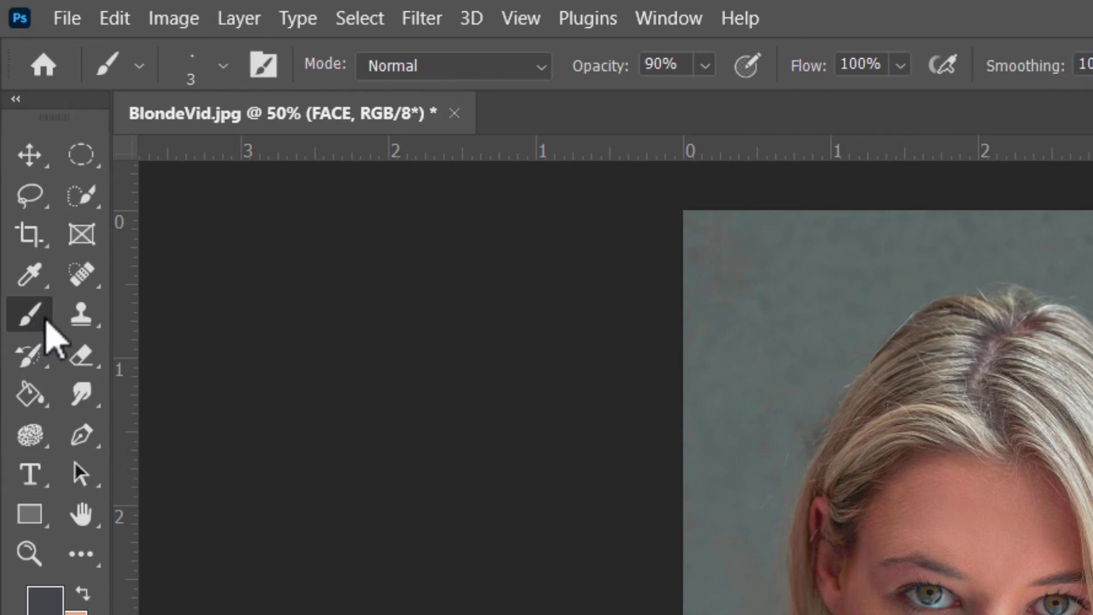
right_click(45, 320)
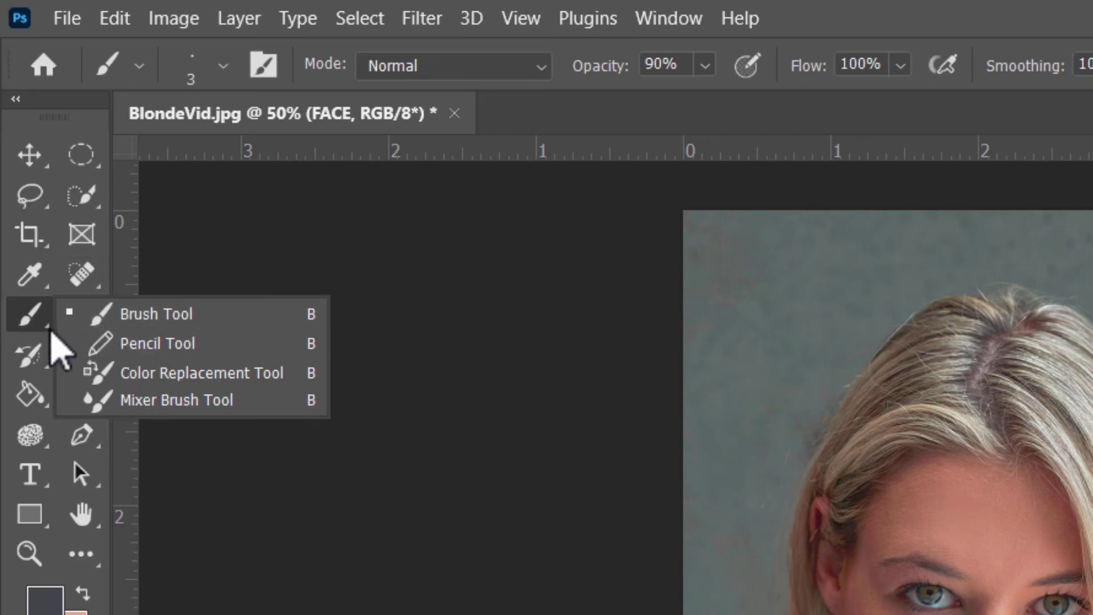
click(142, 402)
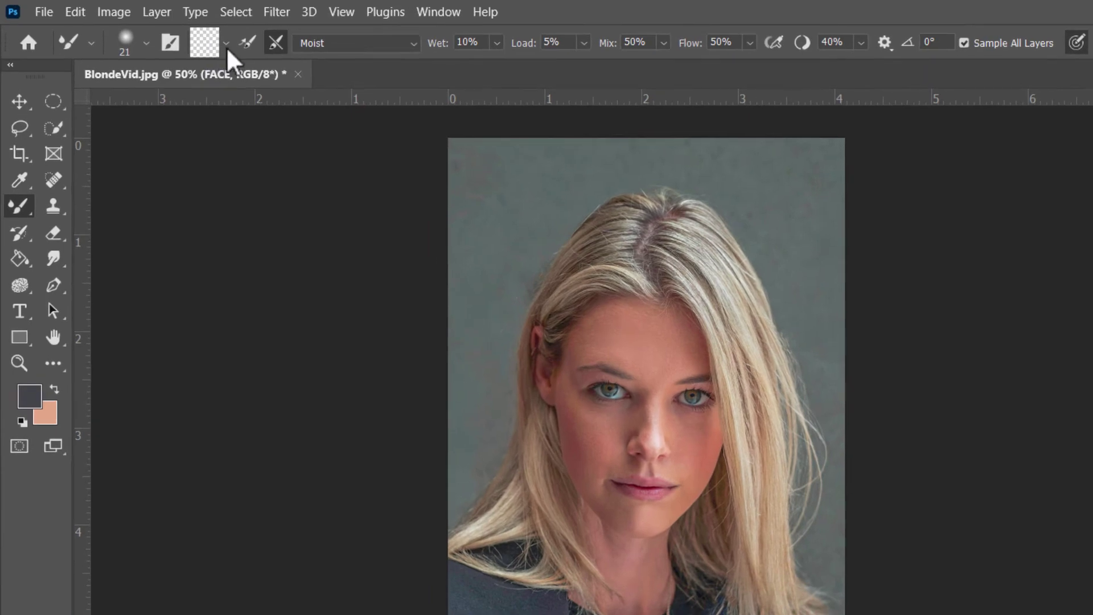
click(170, 43)
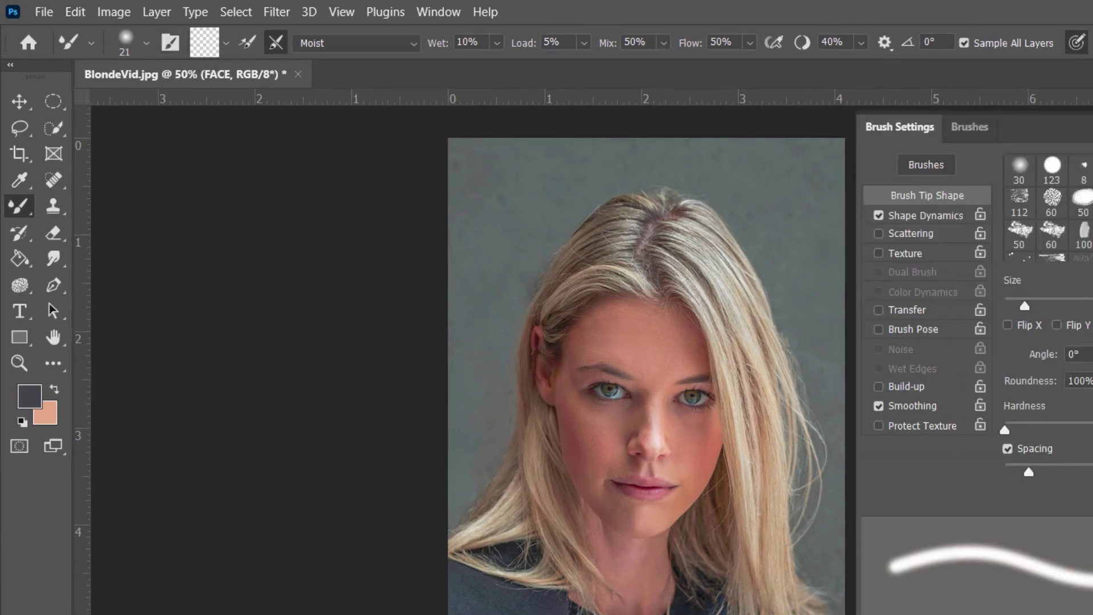
key(F5)
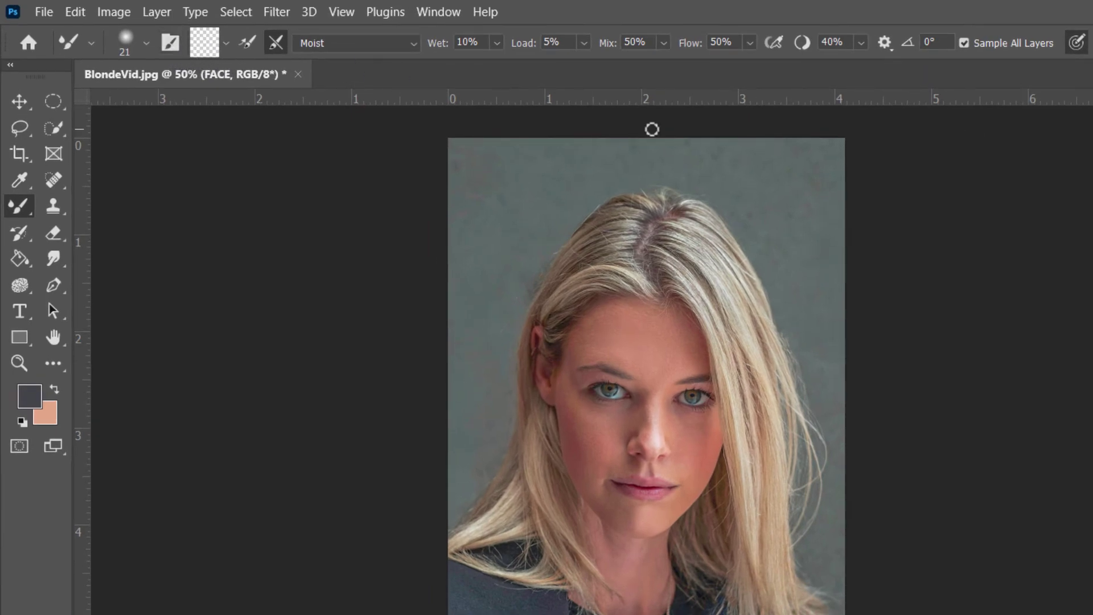
click(222, 44)
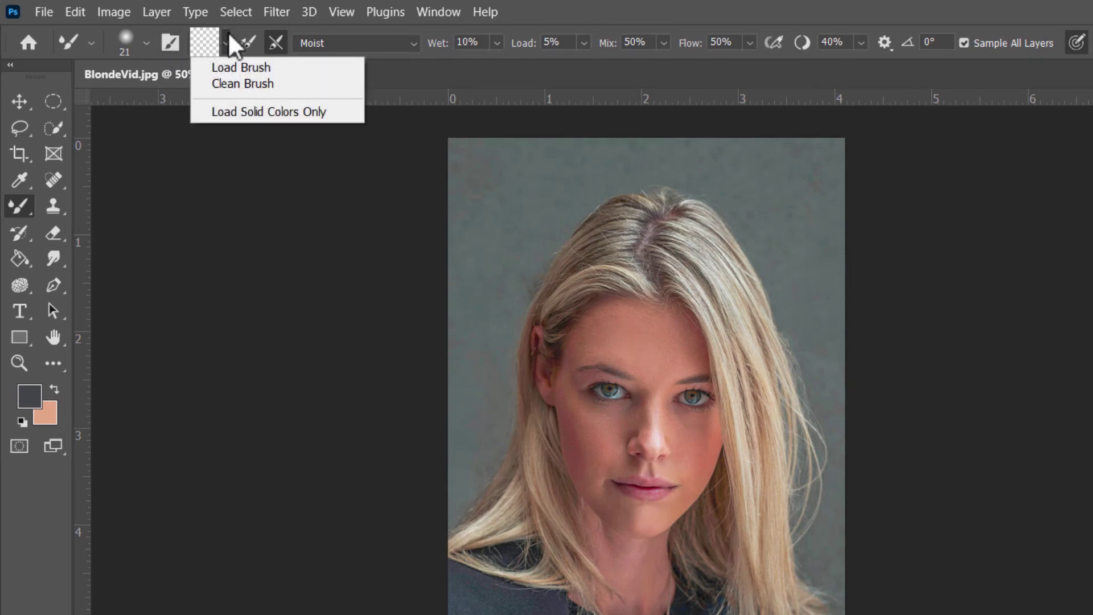
click(227, 40)
click(250, 43)
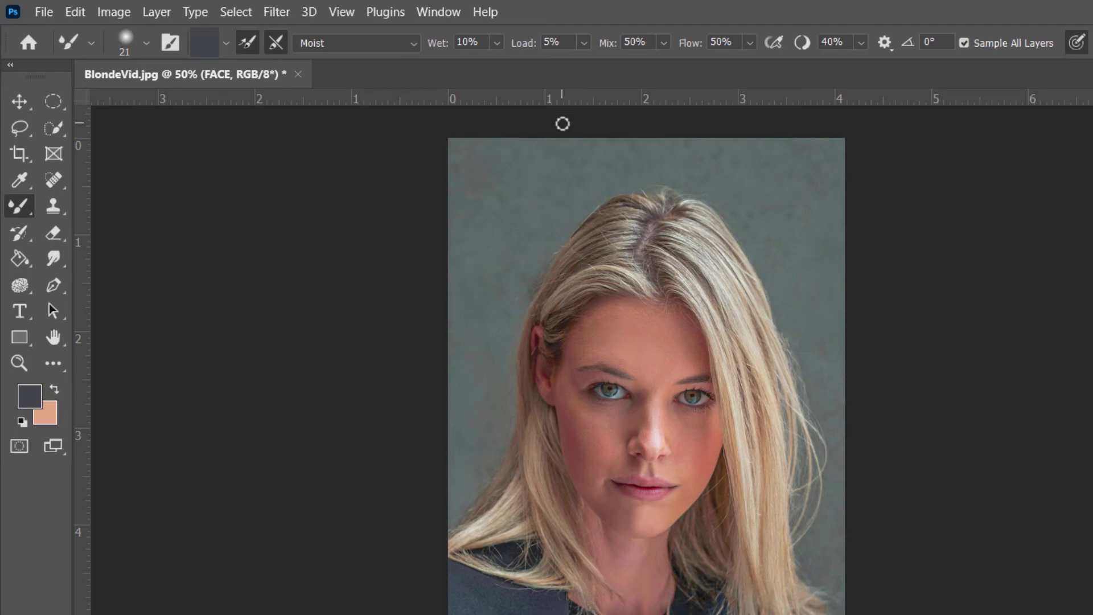
click(248, 42)
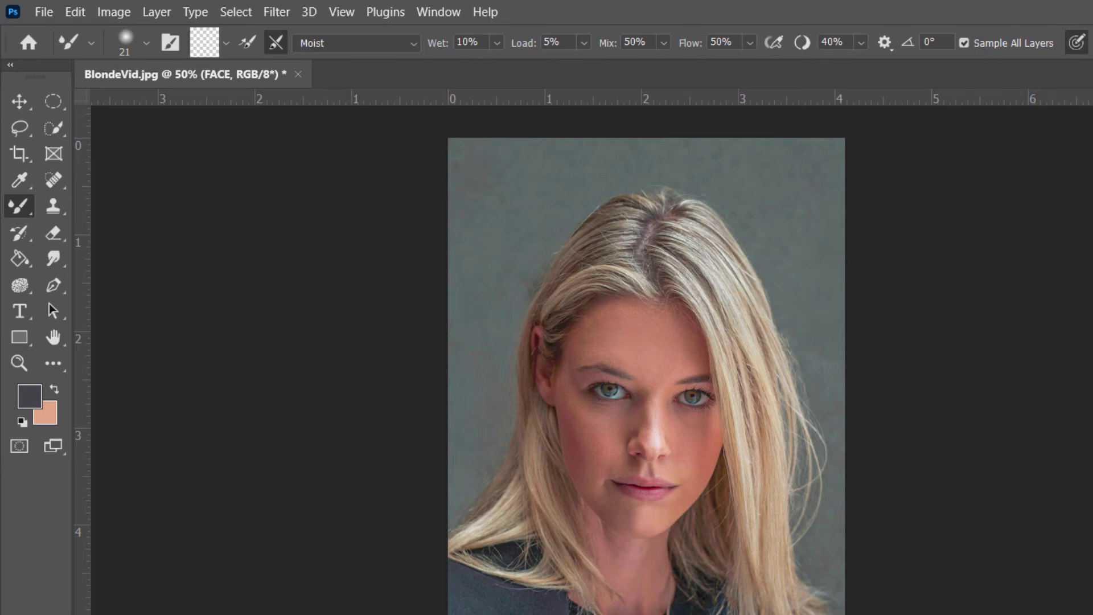
- Set the Soft Round mixer brush's size to 31 px
click(145, 43)
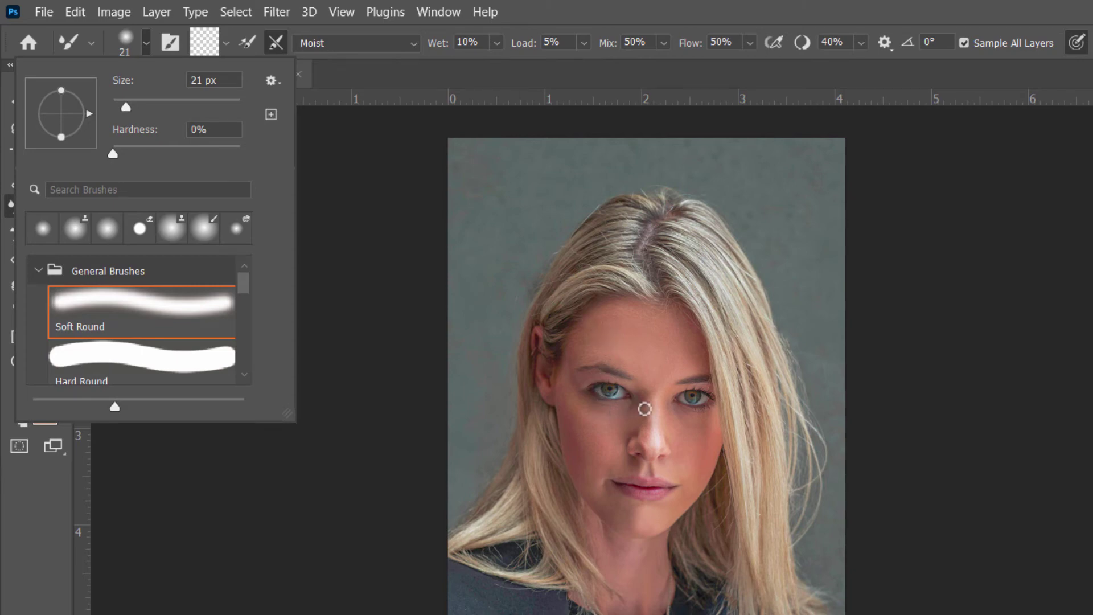
click(133, 108)
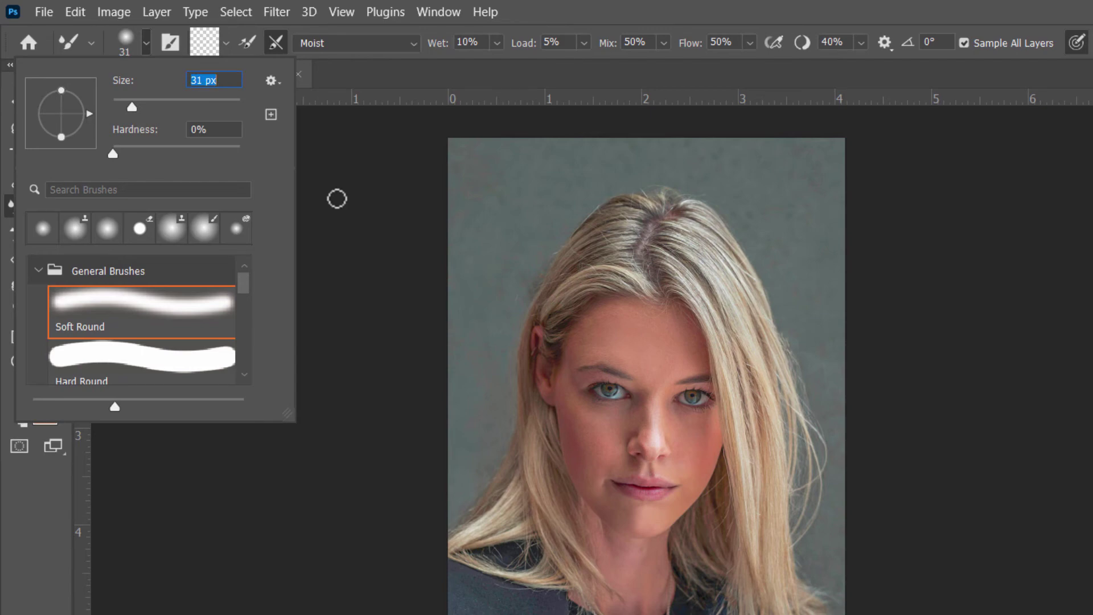
click(337, 199)
- Blend the skin along the nose bridge and the cheek nearest the loose hair with the Mixer Brush, working at 200% zoom
click(18, 363)
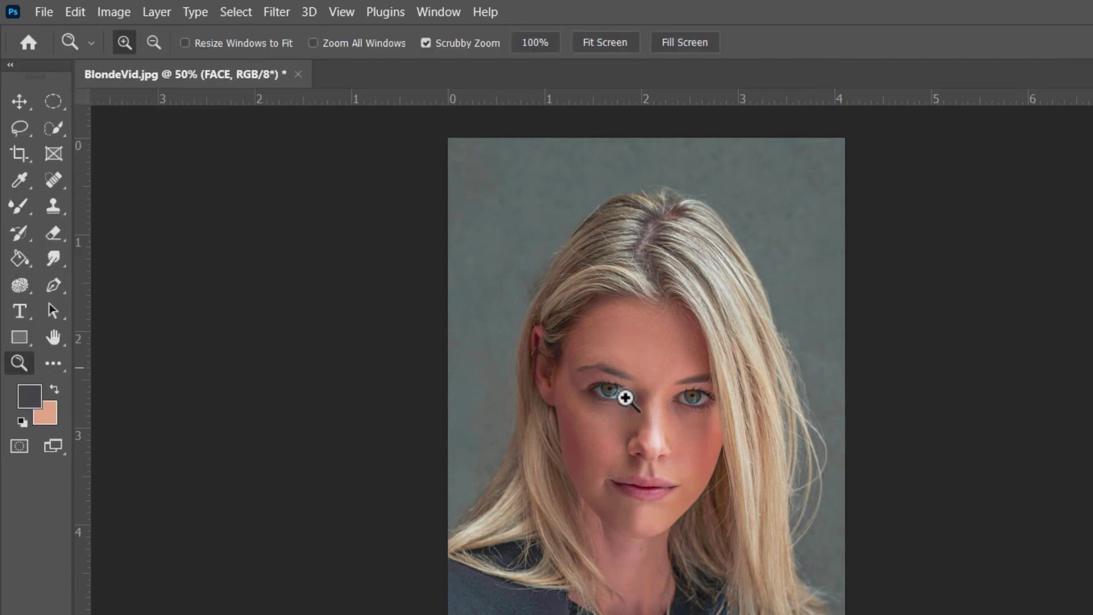
click(654, 420)
click(654, 420)
click(654, 420)
scroll(659, 389, down, 2)
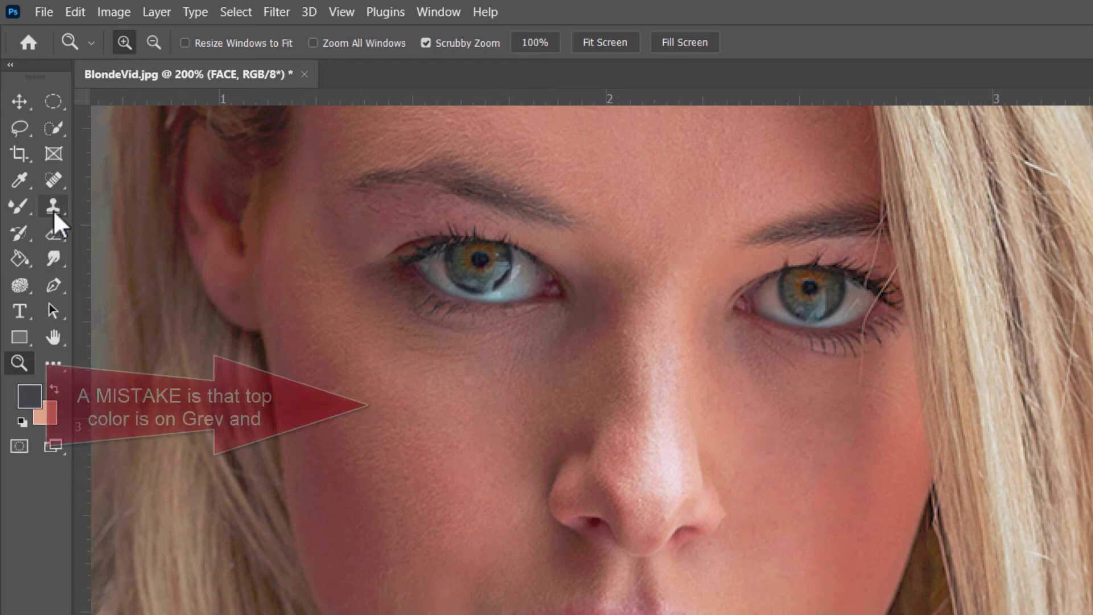
click(18, 207)
mouse_move(644, 358)
mouse_down()
mouse_move(639, 427)
mouse_move(648, 310)
mouse_move(678, 476)
mouse_move(691, 325)
mouse_move(660, 337)
mouse_move(645, 432)
mouse_move(657, 486)
mouse_move(662, 394)
mouse_move(629, 493)
mouse_move(645, 448)
mouse_move(643, 398)
mouse_move(631, 468)
mouse_move(640, 340)
mouse_move(604, 465)
mouse_move(648, 357)
mouse_move(692, 459)
mouse_move(701, 332)
mouse_move(724, 415)
mouse_move(813, 463)
mouse_move(776, 416)
mouse_move(691, 353)
mouse_move(689, 329)
mouse_move(703, 427)
mouse_move(815, 489)
mouse_move(724, 427)
mouse_move(687, 374)
mouse_move(730, 507)
mouse_move(774, 525)
mouse_move(702, 407)
mouse_move(761, 504)
mouse_up()
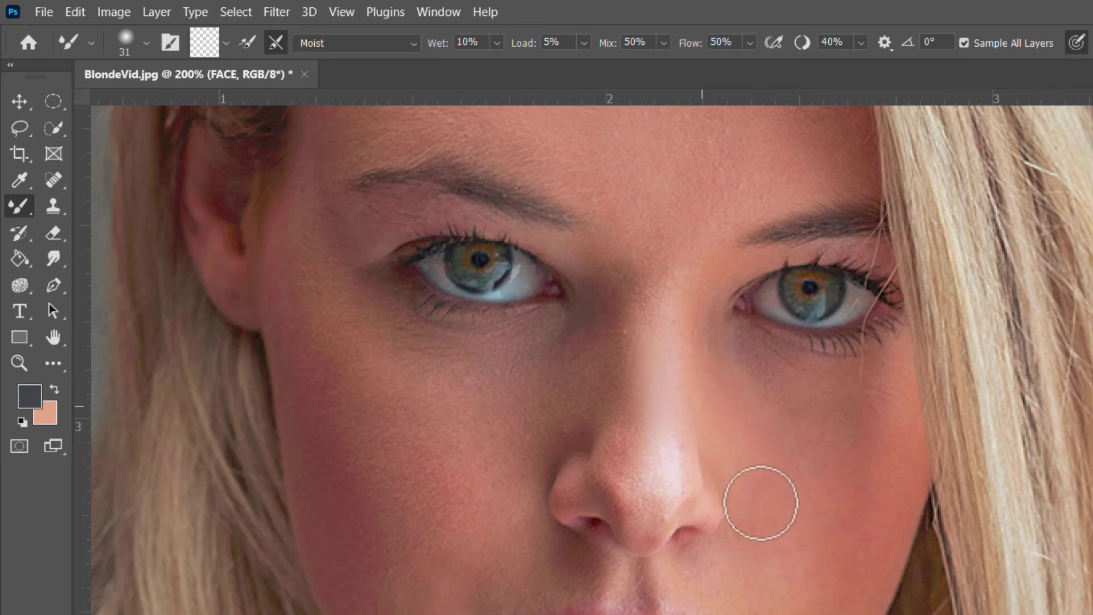
mouse_move(608, 337)
mouse_down()
mouse_move(485, 432)
mouse_move(584, 349)
mouse_move(493, 473)
mouse_move(599, 362)
mouse_move(597, 395)
mouse_move(546, 463)
mouse_move(618, 344)
mouse_move(569, 448)
mouse_move(631, 393)
mouse_move(749, 420)
mouse_move(694, 461)
mouse_move(682, 455)
mouse_move(718, 482)
mouse_move(667, 444)
mouse_move(651, 509)
mouse_move(641, 482)
mouse_move(650, 458)
mouse_move(617, 438)
mouse_move(612, 456)
mouse_move(627, 411)
mouse_move(617, 471)
mouse_move(617, 425)
mouse_move(652, 408)
mouse_move(668, 477)
mouse_move(690, 489)
mouse_move(681, 505)
mouse_move(692, 485)
mouse_move(658, 512)
mouse_move(598, 488)
mouse_move(671, 509)
mouse_move(695, 492)
mouse_move(643, 510)
mouse_move(583, 479)
mouse_move(573, 504)
mouse_move(721, 483)
mouse_move(725, 471)
mouse_move(699, 491)
mouse_move(727, 539)
mouse_move(730, 513)
mouse_move(662, 462)
mouse_move(620, 449)
mouse_move(582, 467)
mouse_move(544, 517)
mouse_move(663, 494)
mouse_move(786, 496)
mouse_move(766, 451)
mouse_move(812, 439)
mouse_move(796, 458)
mouse_move(822, 497)
mouse_move(792, 501)
mouse_move(811, 502)
mouse_move(788, 520)
mouse_move(852, 534)
mouse_move(848, 465)
mouse_move(826, 474)
mouse_move(832, 512)
mouse_move(904, 466)
mouse_move(900, 435)
mouse_move(851, 570)
mouse_move(904, 447)
mouse_move(849, 566)
mouse_move(890, 481)
mouse_move(843, 613)
mouse_move(799, 614)
mouse_move(764, 538)
mouse_move(705, 585)
mouse_move(795, 614)
mouse_move(708, 597)
mouse_move(739, 603)
mouse_up()
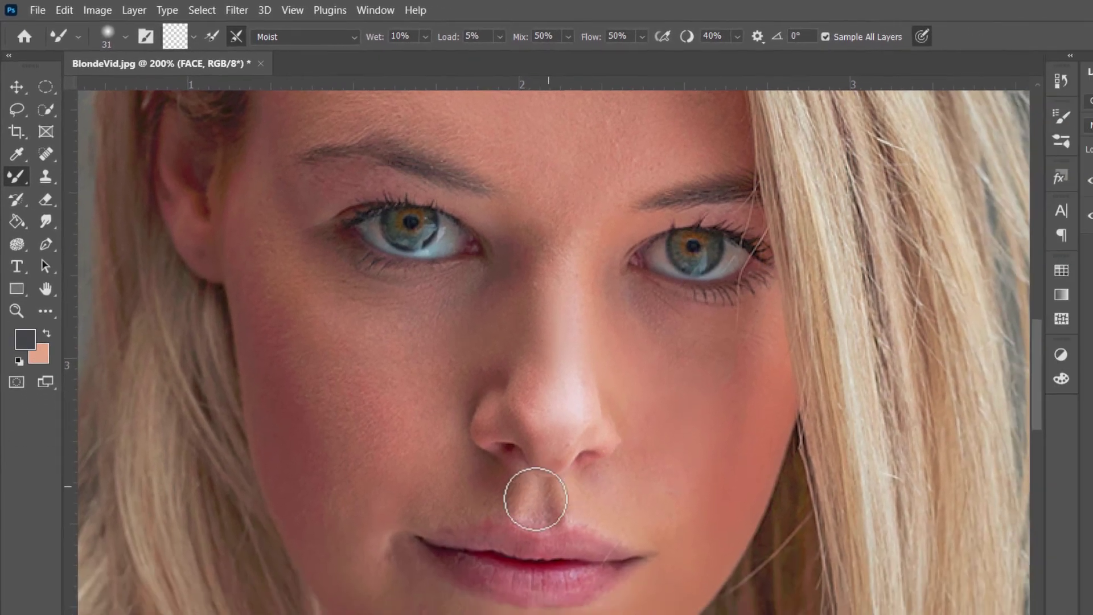
- Smooth the skin beside the nostril, on both cheeks and under the eye next to the loose hair with Mixer Brush strokes
mouse_move(536, 498)
mouse_down()
mouse_move(498, 488)
mouse_move(535, 478)
mouse_move(523, 501)
mouse_move(524, 479)
mouse_move(555, 488)
mouse_move(488, 480)
mouse_move(496, 473)
mouse_move(446, 482)
mouse_up()
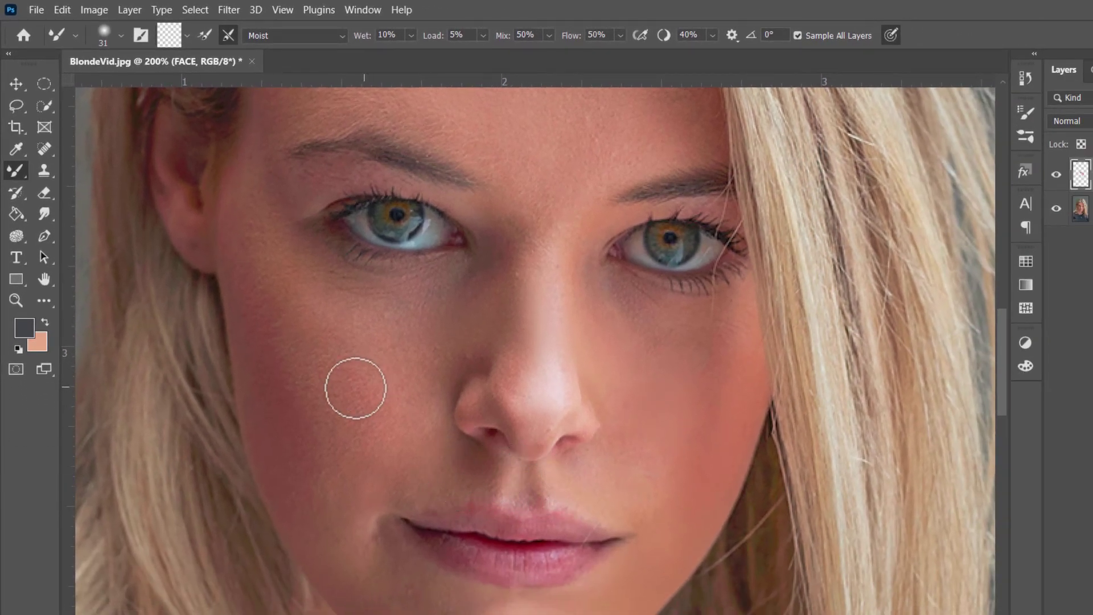
mouse_move(350, 398)
mouse_down()
mouse_move(347, 381)
mouse_move(341, 400)
mouse_move(374, 417)
mouse_move(387, 341)
mouse_up()
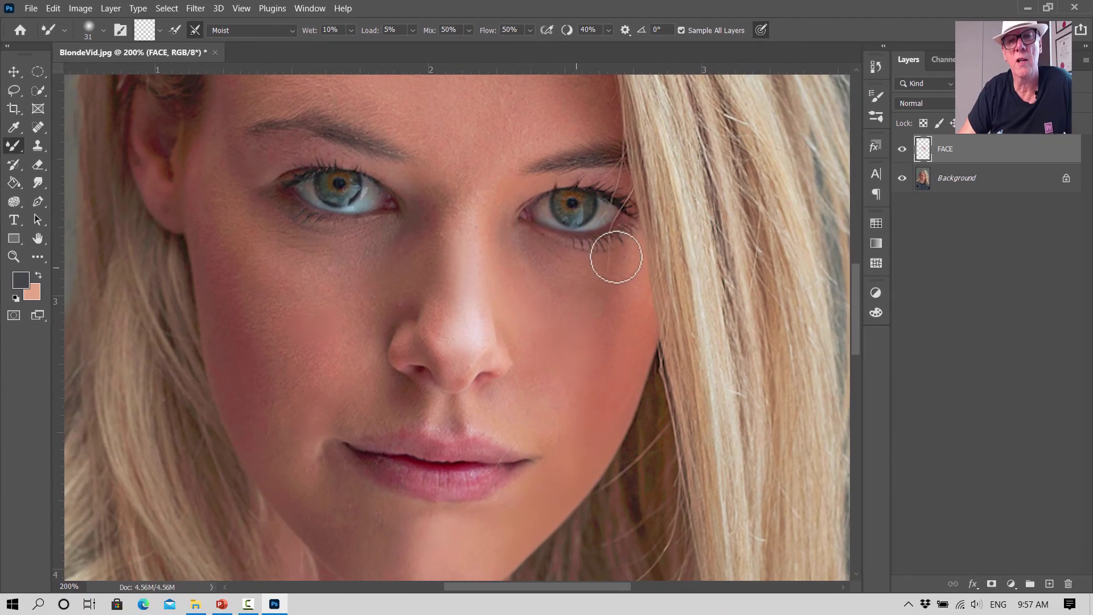
mouse_move(526, 258)
mouse_down()
mouse_move(645, 283)
mouse_move(599, 307)
mouse_move(525, 272)
mouse_move(523, 255)
mouse_move(556, 306)
mouse_move(593, 301)
mouse_move(644, 270)
mouse_move(640, 257)
mouse_move(617, 360)
mouse_move(620, 305)
mouse_move(590, 390)
mouse_move(610, 338)
mouse_move(578, 386)
mouse_move(542, 410)
mouse_move(541, 394)
mouse_move(588, 372)
mouse_move(573, 407)
mouse_up()
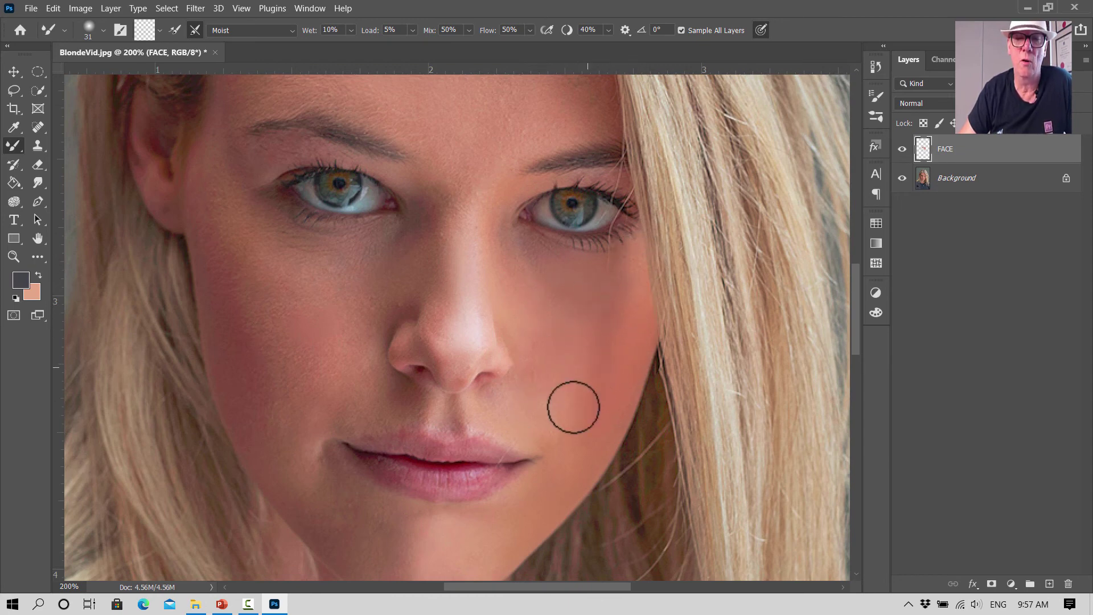
- Blend the skin texture on the forehead and beside the upper nose bridge with the Mixer Brush
scroll(496, 176, up, 2)
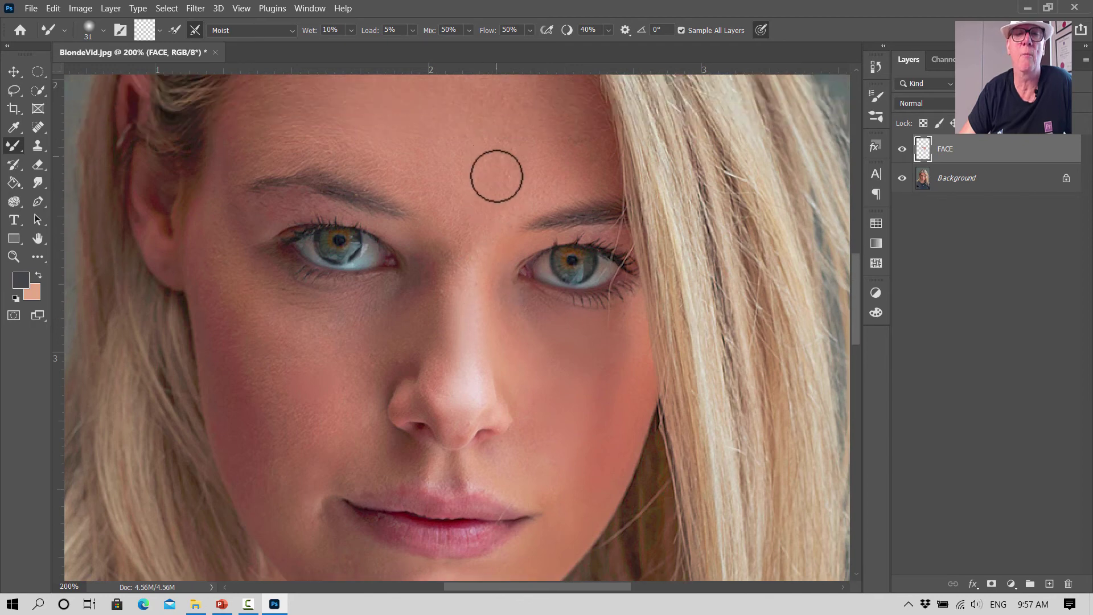
scroll(496, 176, up, 4)
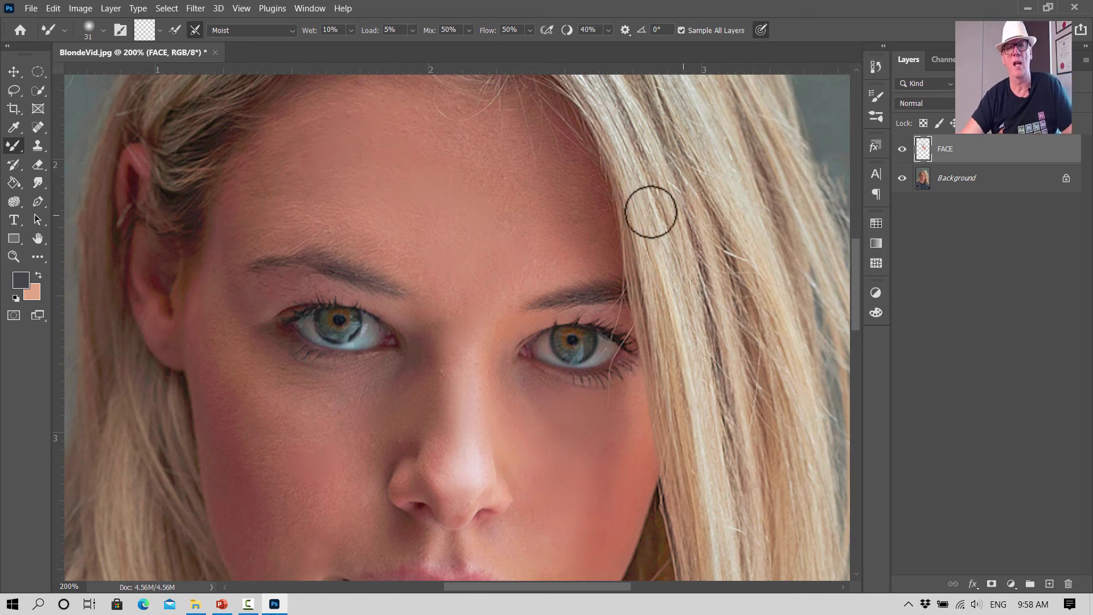
scroll(643, 205, down, 3)
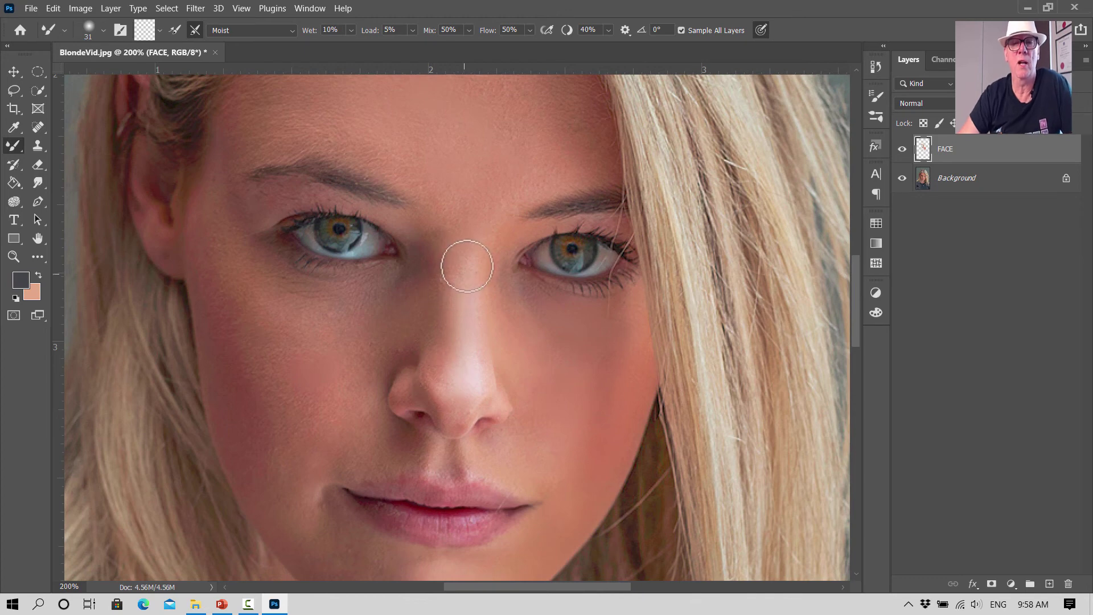
mouse_move(424, 246)
mouse_down()
mouse_move(458, 258)
mouse_move(446, 332)
mouse_move(461, 252)
mouse_move(462, 301)
mouse_move(441, 260)
mouse_move(434, 319)
mouse_move(444, 259)
mouse_move(437, 280)
mouse_up()
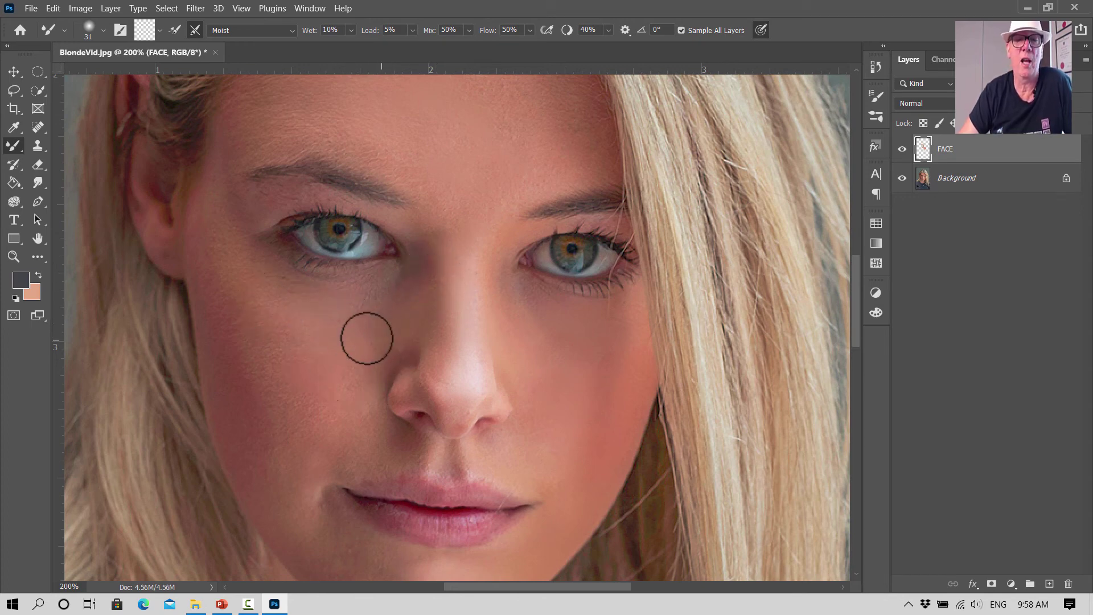
- Add a new layer above FACE and name it Eyes
scroll(439, 281, up, 2)
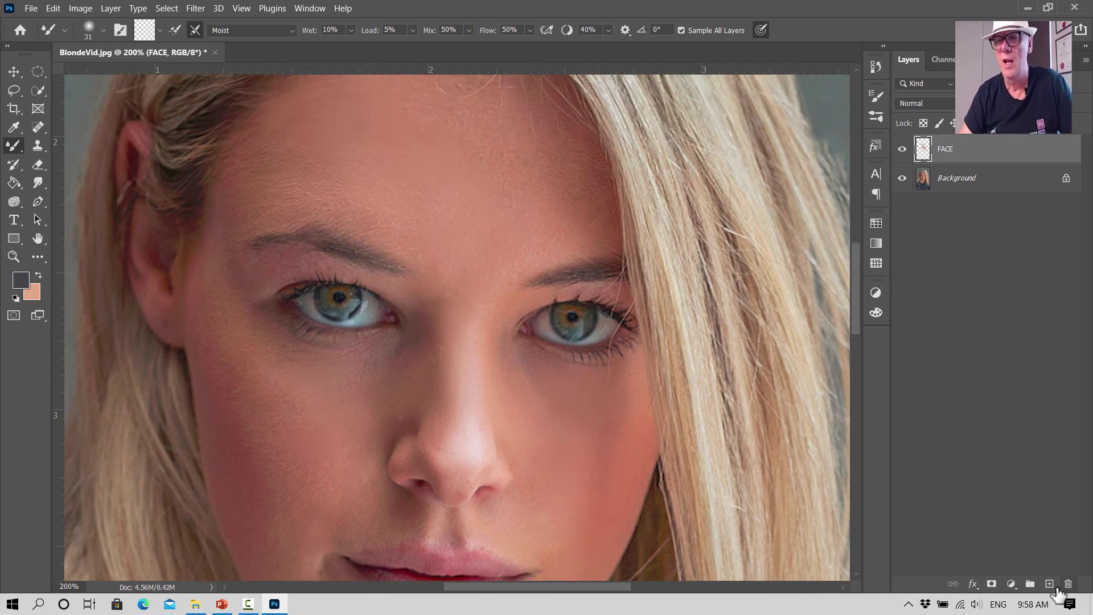
click(1049, 584)
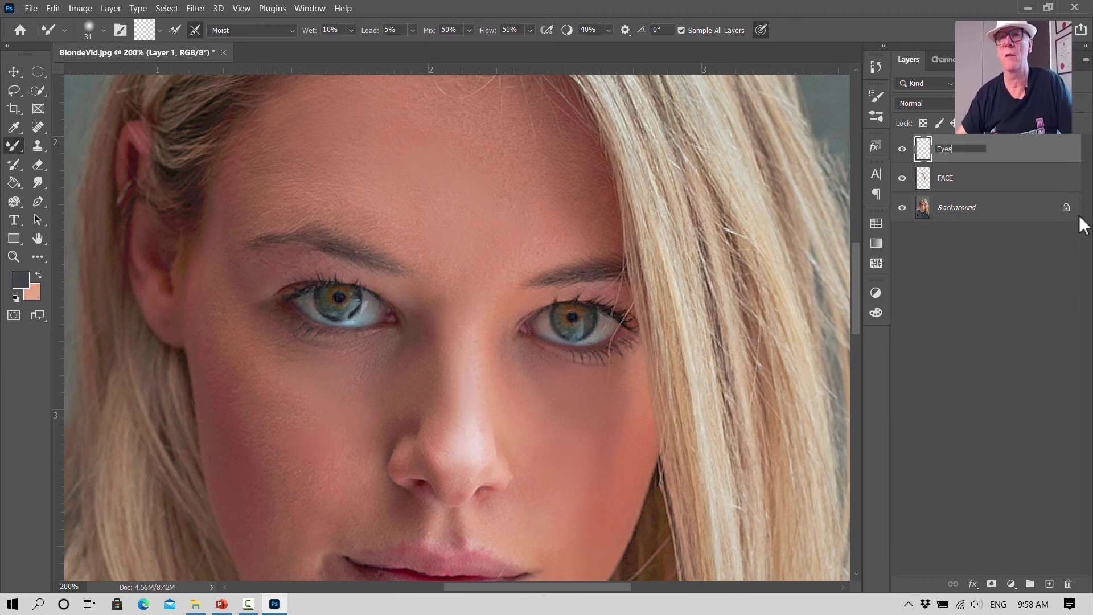
key(Return)
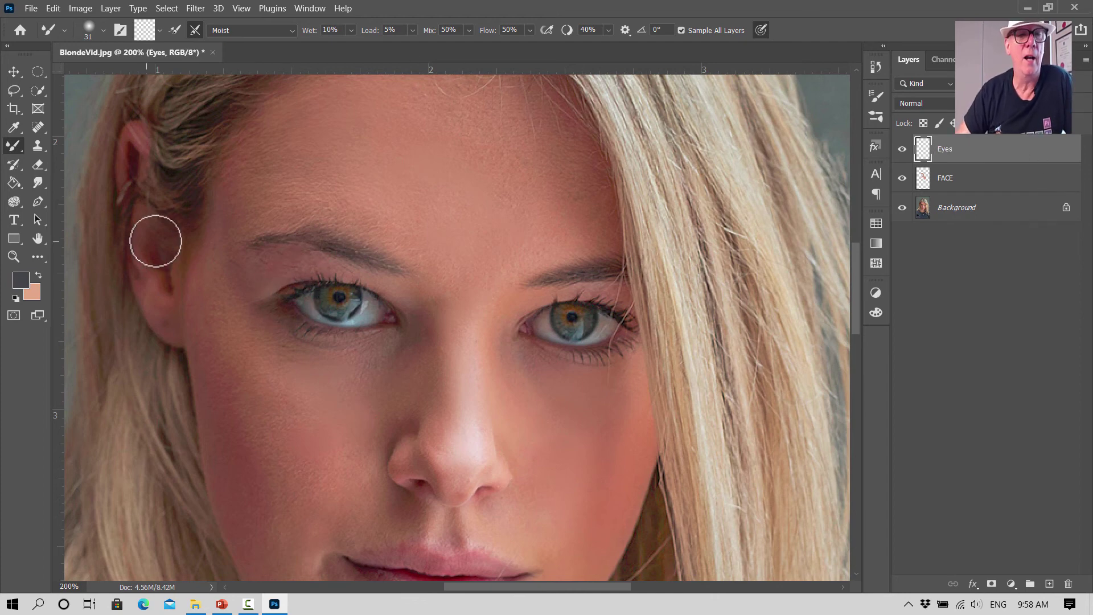
- Set the Mixer Brush size to 6 px and blend the iris of the eye nearest the loose hair
click(14, 256)
click(509, 280)
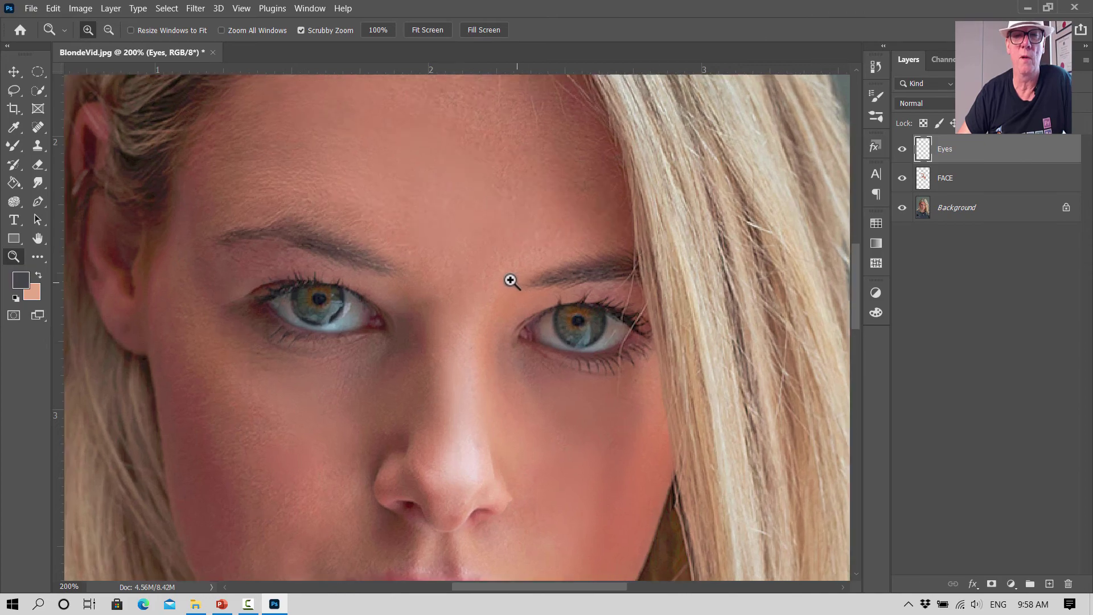
click(452, 285)
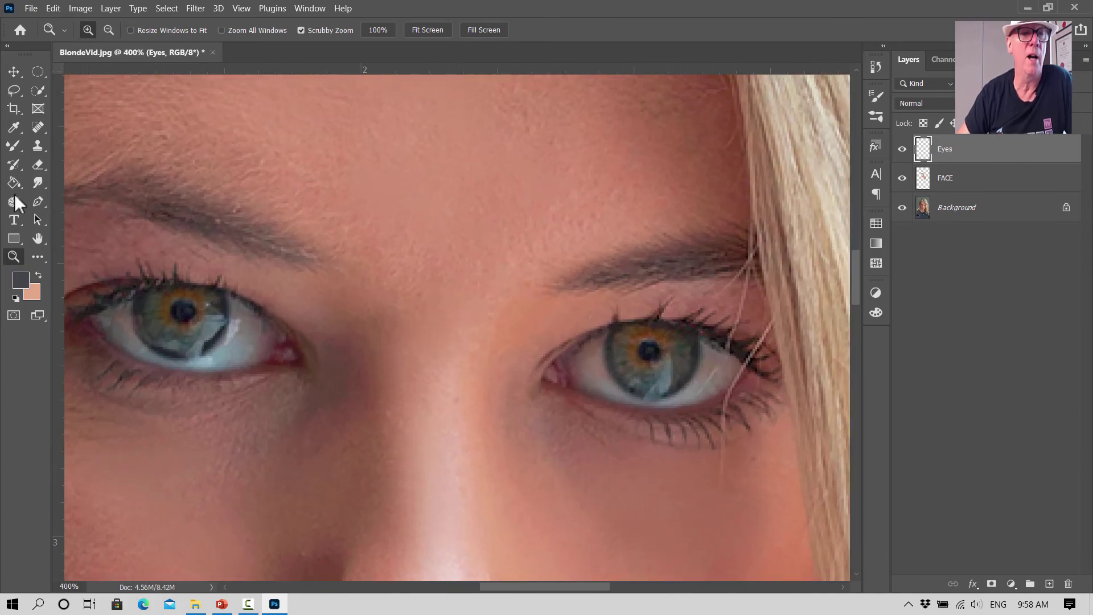
click(4, 140)
click(104, 32)
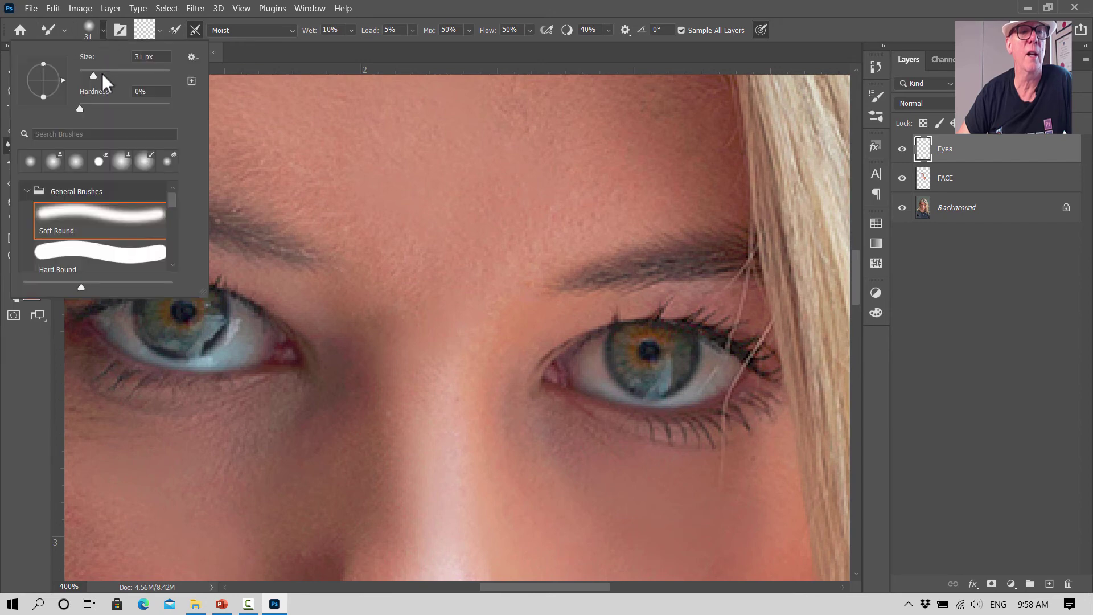
drag(94, 78, 81, 78)
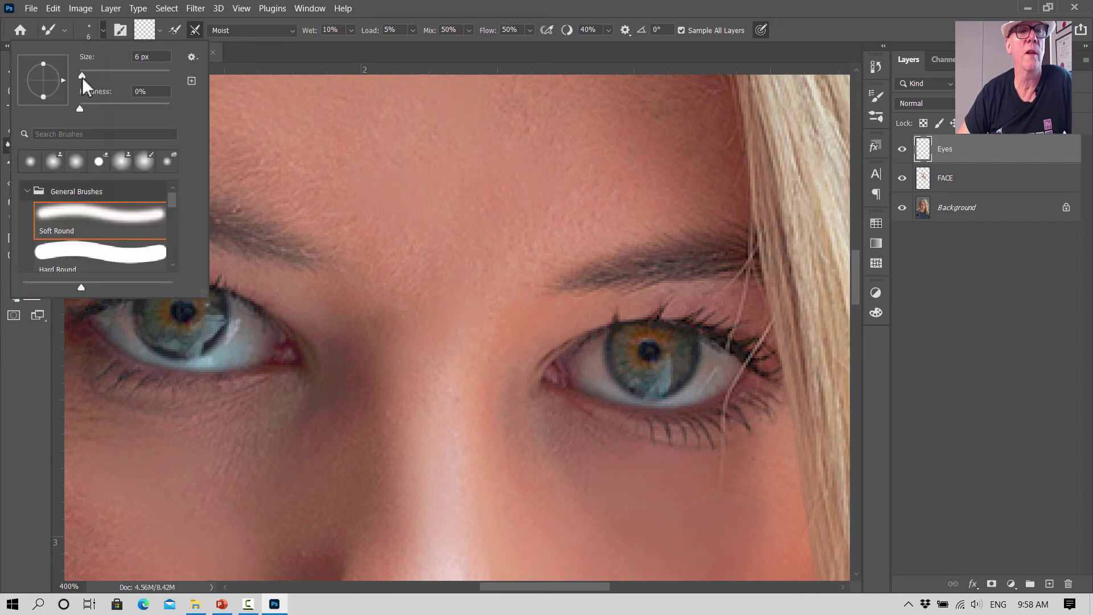
click(83, 78)
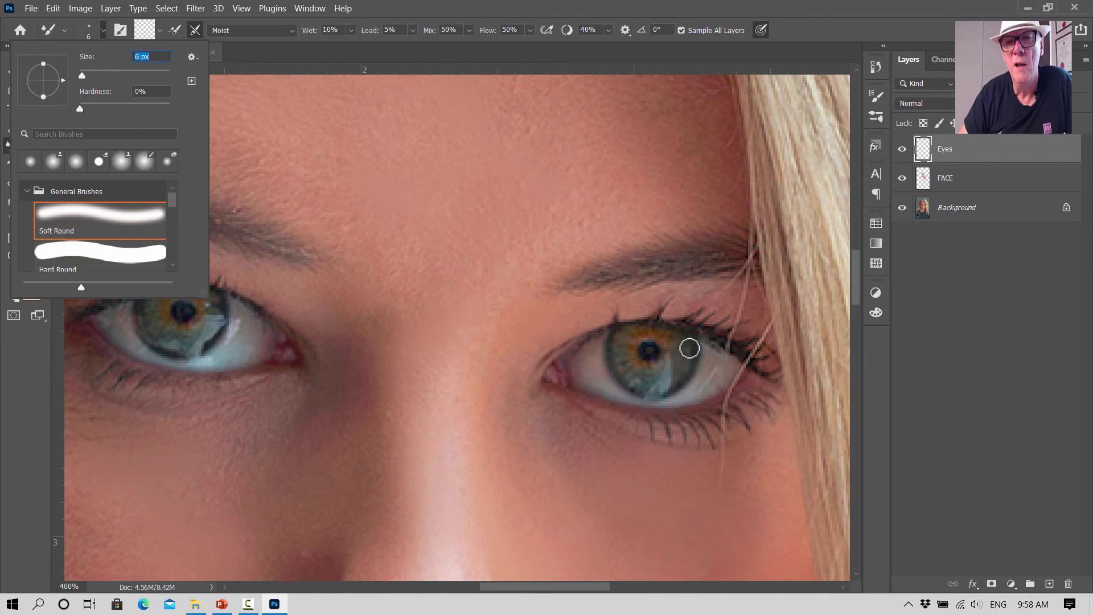
key(Return)
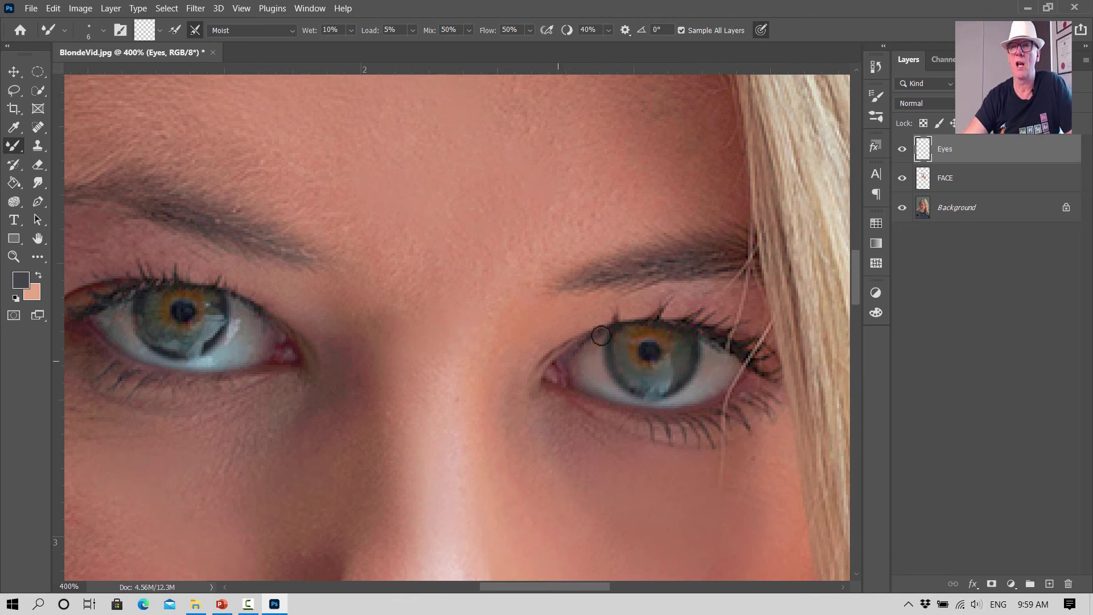
- Add a new layer above Eyes and name it Lips
scroll(641, 310, down, 5)
scroll(650, 372, down, 4)
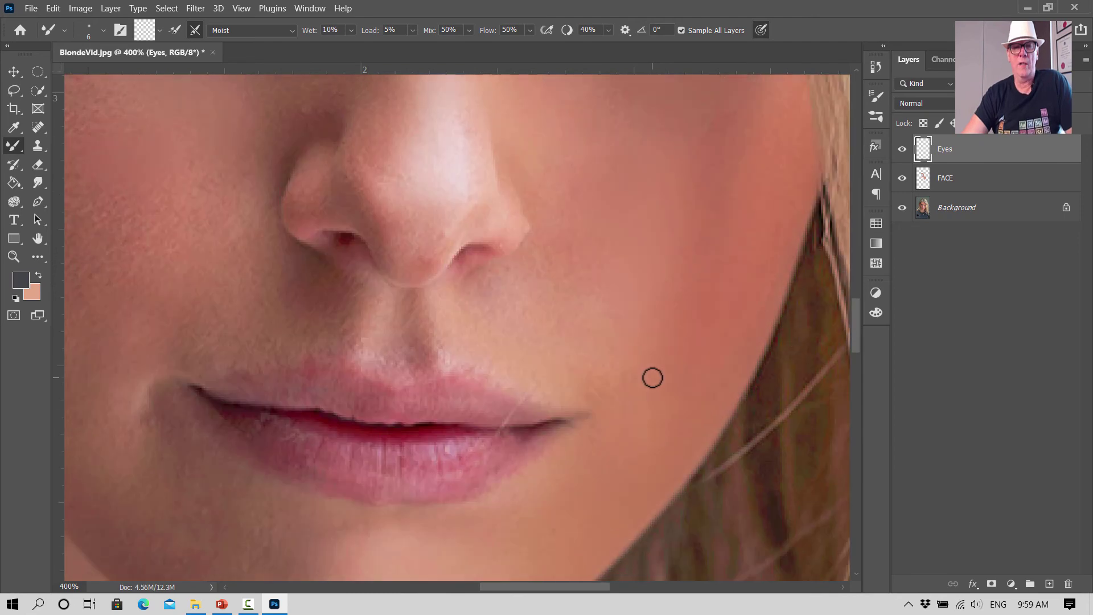
click(1049, 584)
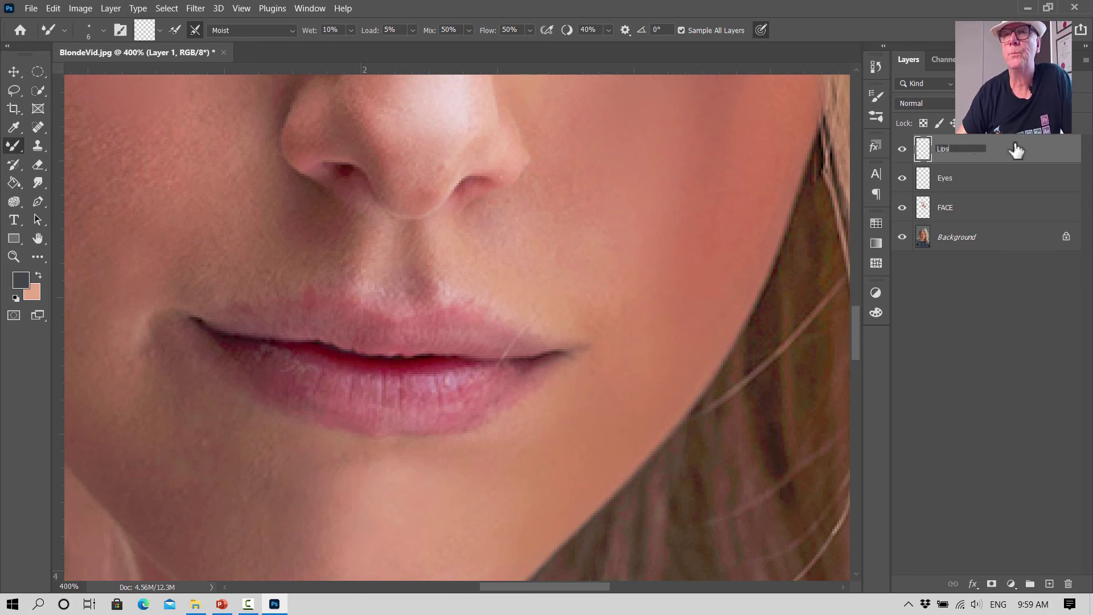
text(Lips)
key(Return)
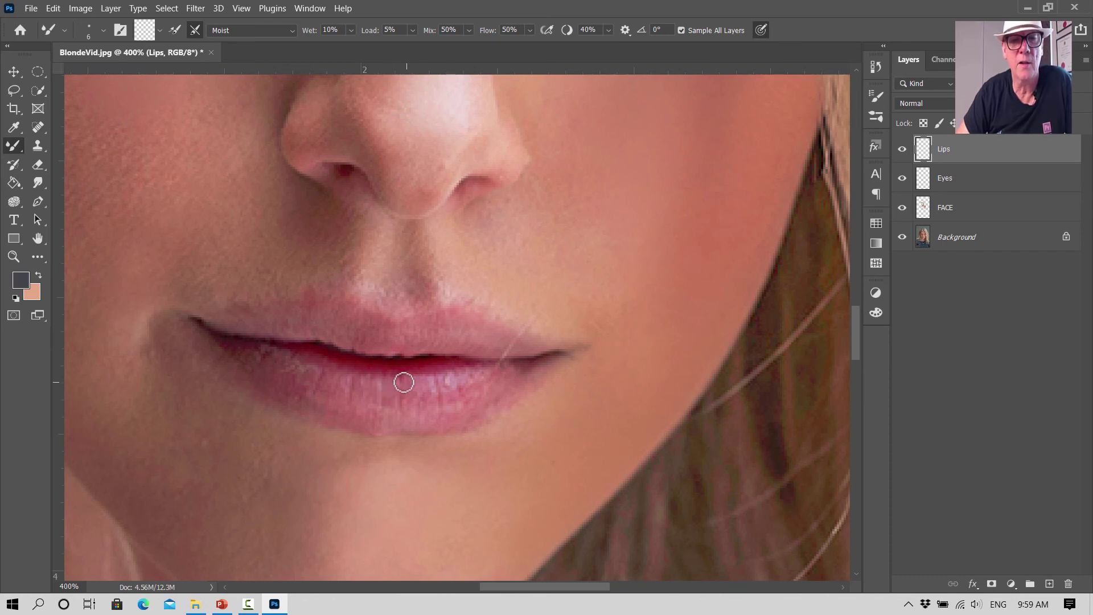
- Set the Mixer Brush size to 20 px and smooth the texture of the lower and upper lips
click(104, 31)
drag(83, 73, 88, 75)
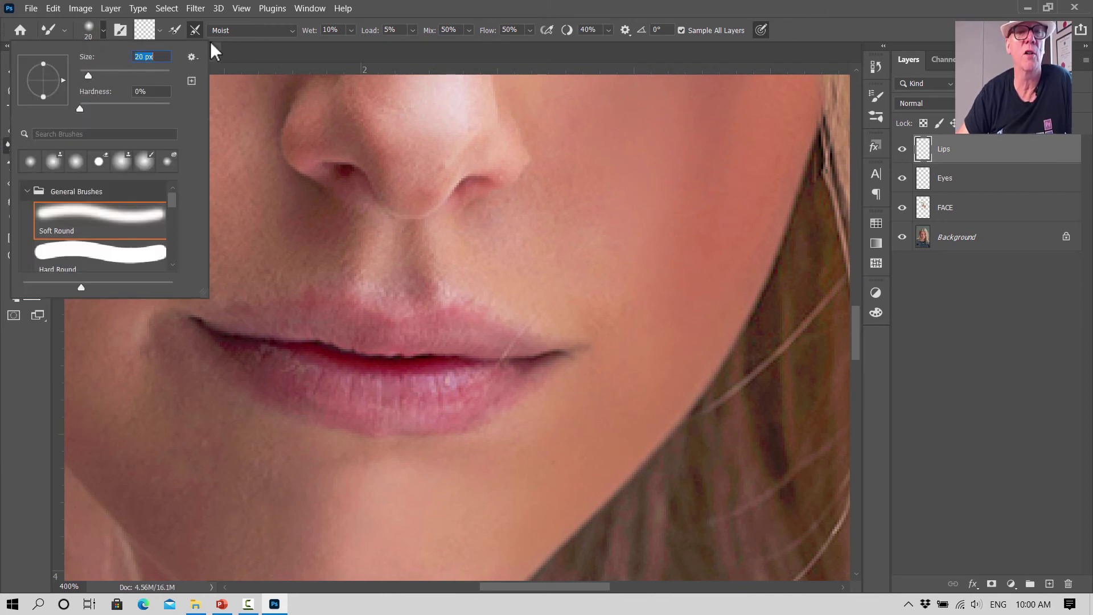
mouse_move(386, 397)
mouse_down()
mouse_move(424, 385)
mouse_move(377, 383)
mouse_move(432, 388)
mouse_move(304, 388)
mouse_move(286, 376)
mouse_move(365, 395)
mouse_move(435, 393)
mouse_move(359, 393)
mouse_move(376, 402)
mouse_move(466, 388)
mouse_move(373, 412)
mouse_move(478, 389)
mouse_move(413, 409)
mouse_move(473, 395)
mouse_move(447, 378)
mouse_move(283, 394)
mouse_move(258, 365)
mouse_move(315, 390)
mouse_move(307, 354)
mouse_move(281, 323)
mouse_move(364, 319)
mouse_move(513, 342)
mouse_move(347, 333)
mouse_move(323, 321)
mouse_move(230, 329)
mouse_move(248, 360)
mouse_move(315, 384)
mouse_move(252, 341)
mouse_move(309, 374)
mouse_move(238, 352)
mouse_move(298, 375)
mouse_move(435, 393)
mouse_move(501, 373)
mouse_move(431, 405)
mouse_move(493, 382)
mouse_move(457, 377)
mouse_move(288, 422)
mouse_move(337, 408)
mouse_move(260, 377)
mouse_move(411, 412)
mouse_move(386, 413)
mouse_move(456, 407)
mouse_move(389, 410)
mouse_up()
mouse_move(344, 332)
mouse_down()
mouse_move(228, 330)
mouse_move(257, 363)
mouse_move(237, 336)
mouse_move(326, 369)
mouse_move(353, 374)
mouse_move(357, 363)
mouse_move(460, 380)
mouse_move(544, 343)
mouse_move(453, 397)
mouse_move(340, 398)
mouse_move(302, 384)
mouse_move(364, 415)
mouse_move(471, 397)
mouse_move(448, 401)
mouse_move(489, 374)
mouse_move(450, 332)
mouse_move(374, 321)
mouse_move(369, 342)
mouse_move(459, 328)
mouse_move(503, 341)
mouse_move(249, 321)
mouse_move(201, 353)
mouse_up()
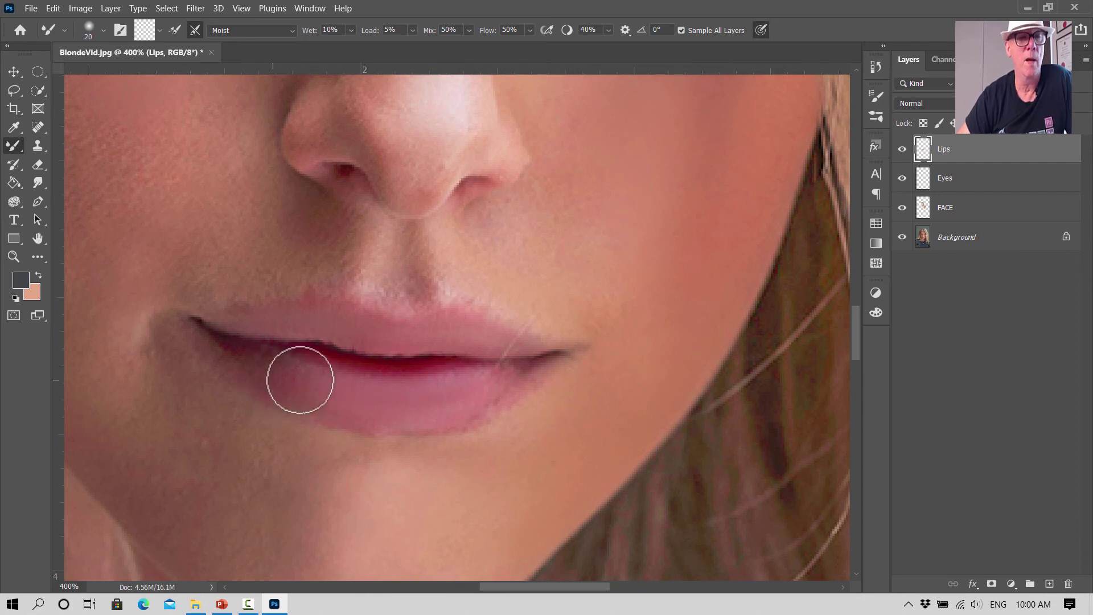
- Switch to the Sponge tool in Saturate mode with a flow of 31%
click(15, 203)
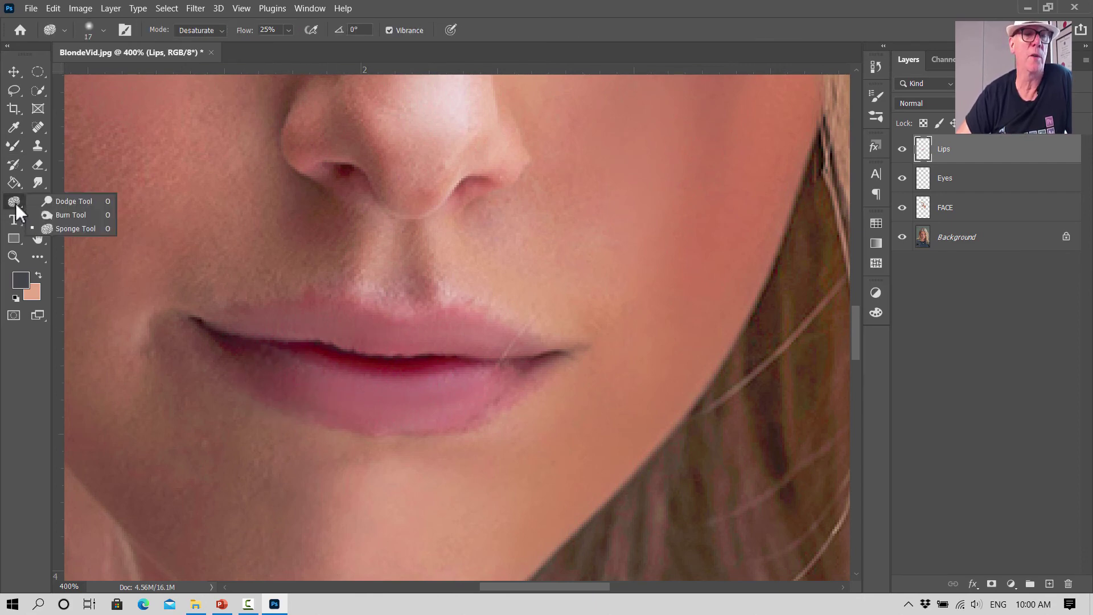
click(67, 202)
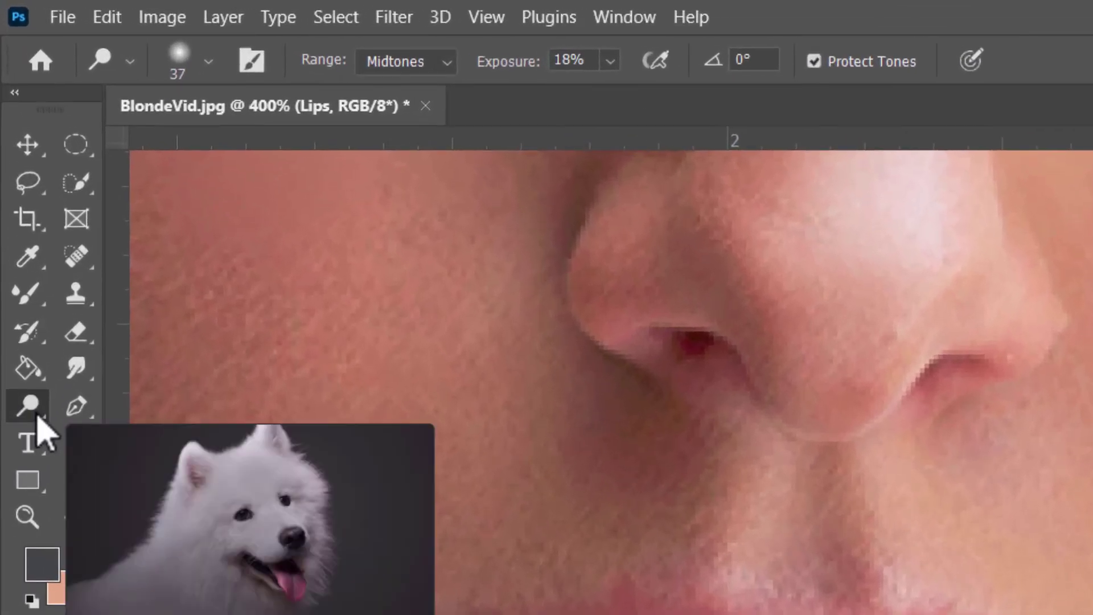
right_click(39, 418)
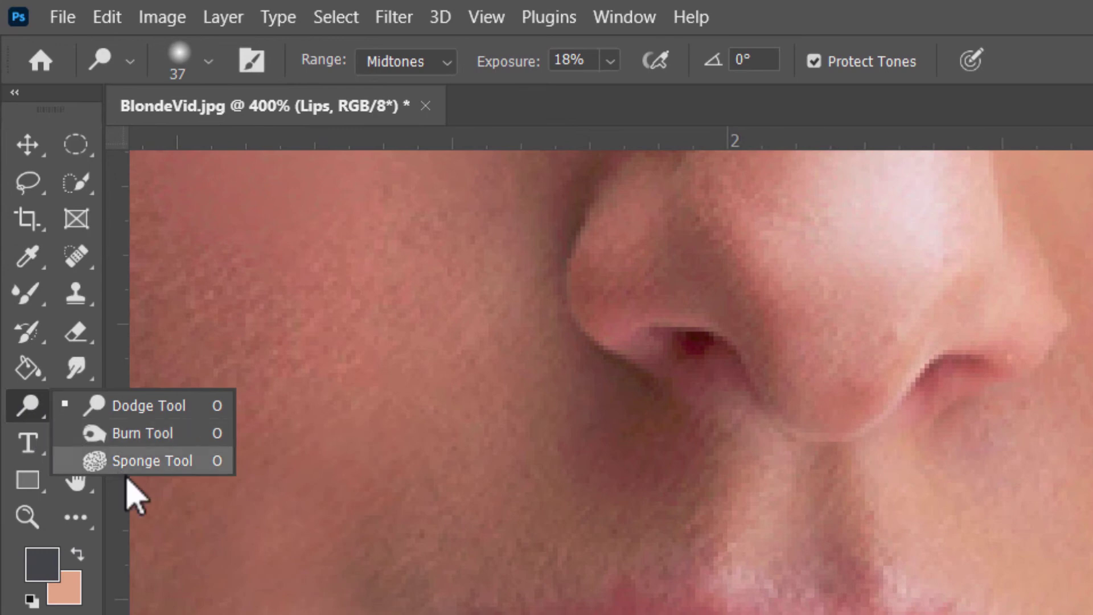
click(153, 461)
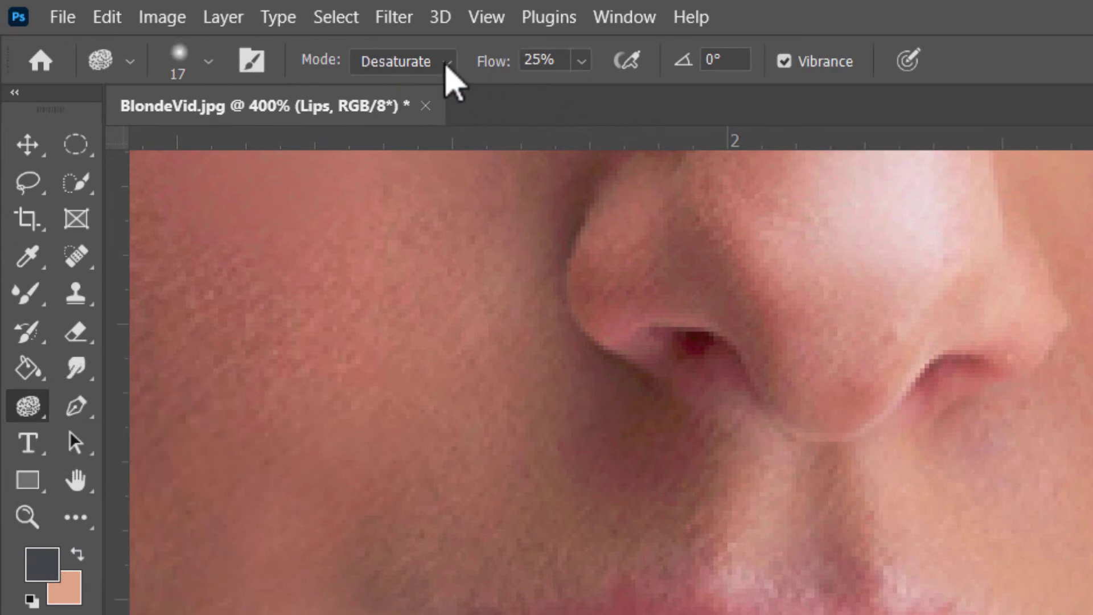
click(443, 63)
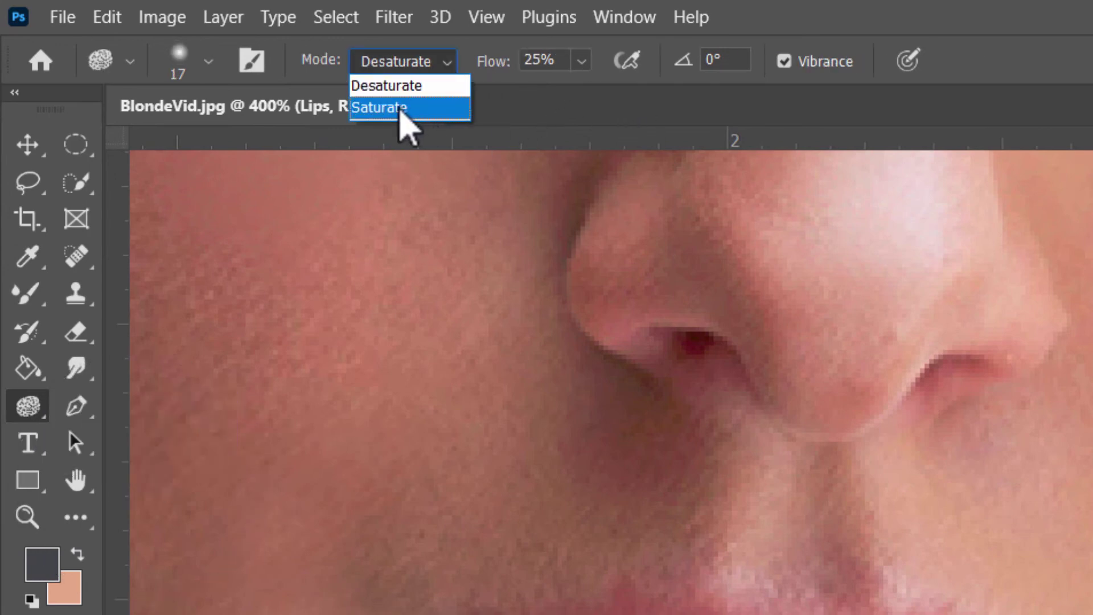
click(408, 120)
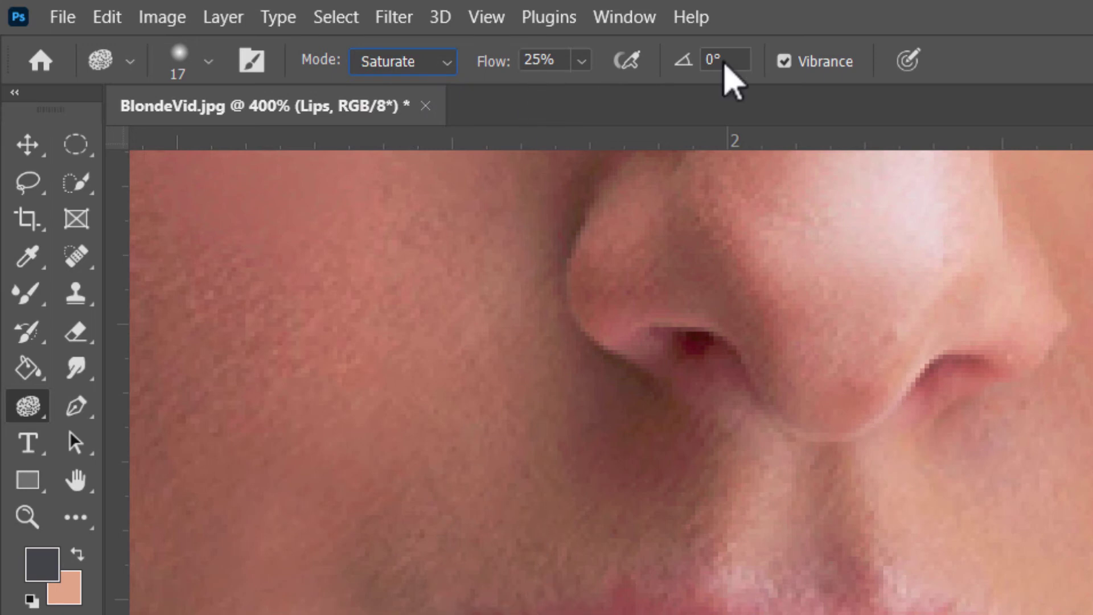
click(581, 60)
mouse_move(588, 91)
mouse_down()
mouse_move(576, 92)
mouse_move(600, 94)
mouse_up()
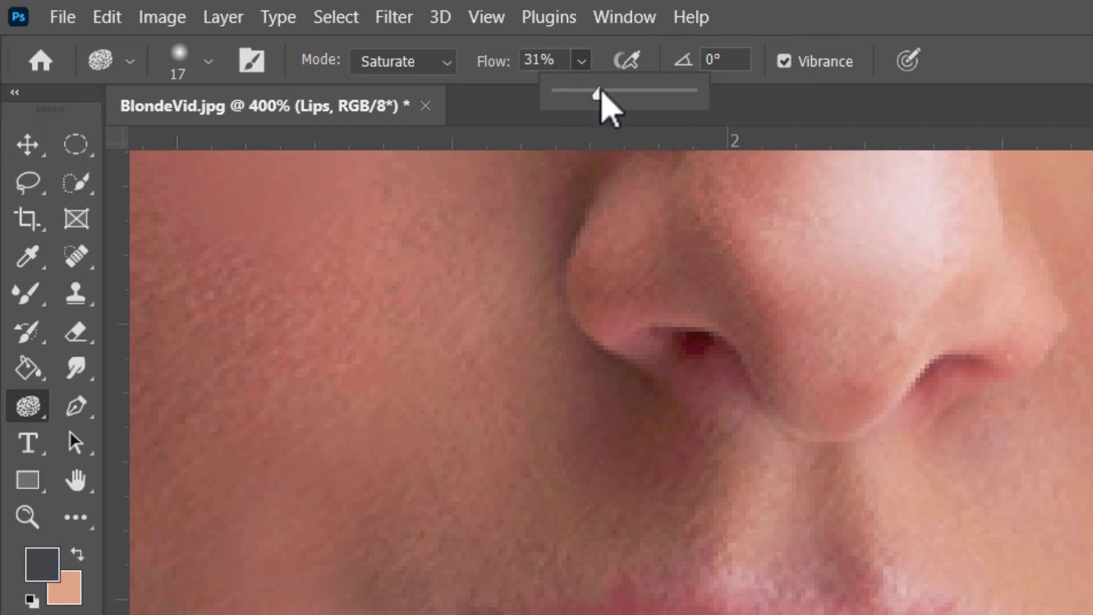
- Intensify the colour of the upper and lower lips with saturating Sponge strokes
click(699, 614)
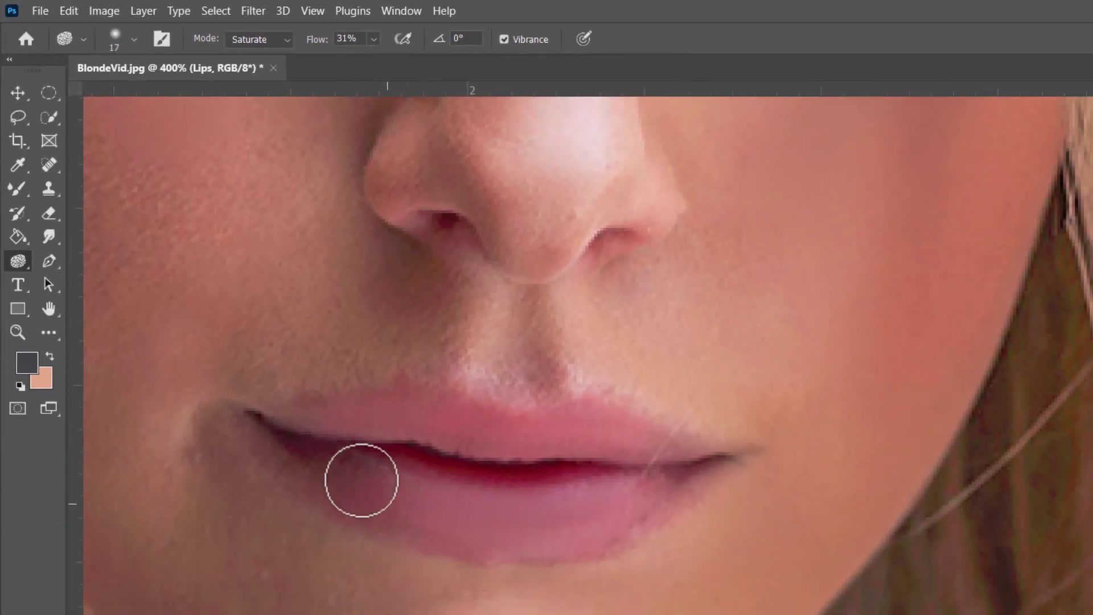
mouse_move(361, 480)
mouse_down()
mouse_move(452, 508)
mouse_move(531, 515)
mouse_move(640, 505)
mouse_move(581, 533)
mouse_move(457, 531)
mouse_move(424, 503)
mouse_move(604, 491)
mouse_move(407, 495)
mouse_move(414, 482)
mouse_move(336, 450)
mouse_move(303, 450)
mouse_move(356, 484)
mouse_move(352, 400)
mouse_move(352, 414)
mouse_move(292, 422)
mouse_move(328, 417)
mouse_move(313, 414)
mouse_move(690, 454)
mouse_move(691, 471)
mouse_move(600, 502)
mouse_move(686, 488)
mouse_move(615, 528)
mouse_move(488, 544)
mouse_up()
mouse_move(375, 505)
mouse_down()
mouse_move(328, 473)
mouse_move(326, 497)
mouse_move(411, 534)
mouse_move(505, 555)
mouse_move(362, 488)
mouse_move(601, 498)
mouse_move(464, 535)
mouse_move(574, 526)
mouse_move(617, 516)
mouse_move(502, 427)
mouse_move(472, 444)
mouse_move(658, 441)
mouse_move(454, 409)
mouse_move(307, 436)
mouse_move(322, 415)
mouse_move(270, 415)
mouse_move(432, 415)
mouse_move(427, 423)
mouse_move(582, 447)
mouse_move(645, 439)
mouse_move(702, 451)
mouse_move(579, 412)
mouse_move(608, 419)
mouse_move(596, 405)
mouse_move(535, 415)
mouse_move(295, 405)
mouse_up()
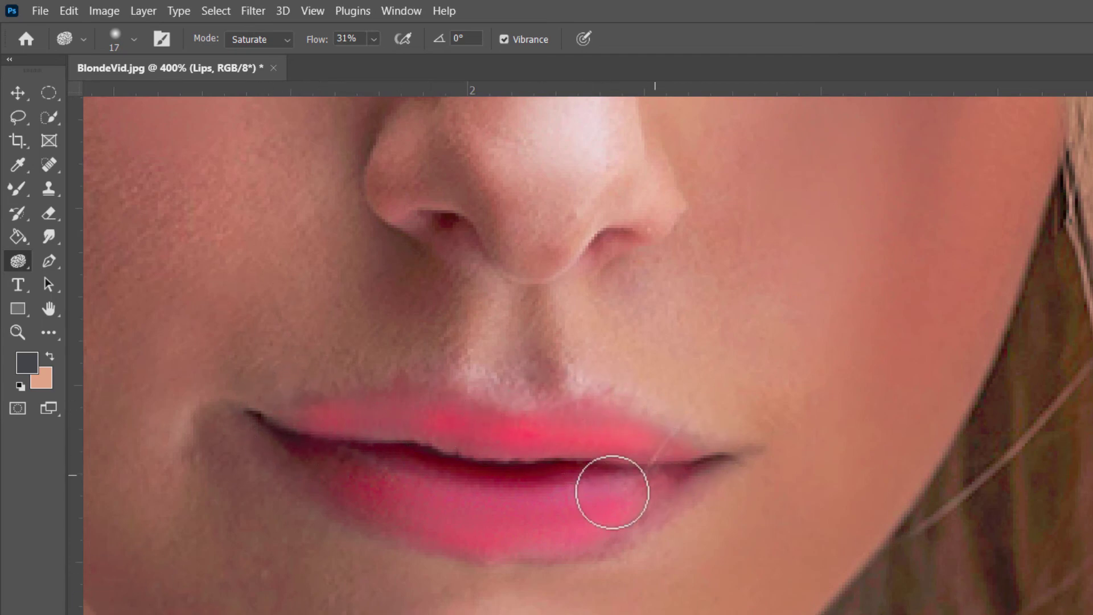
- Tone down the upper lip's colour using the Sponge tool in Desaturate mode with a 12 px brush
click(286, 40)
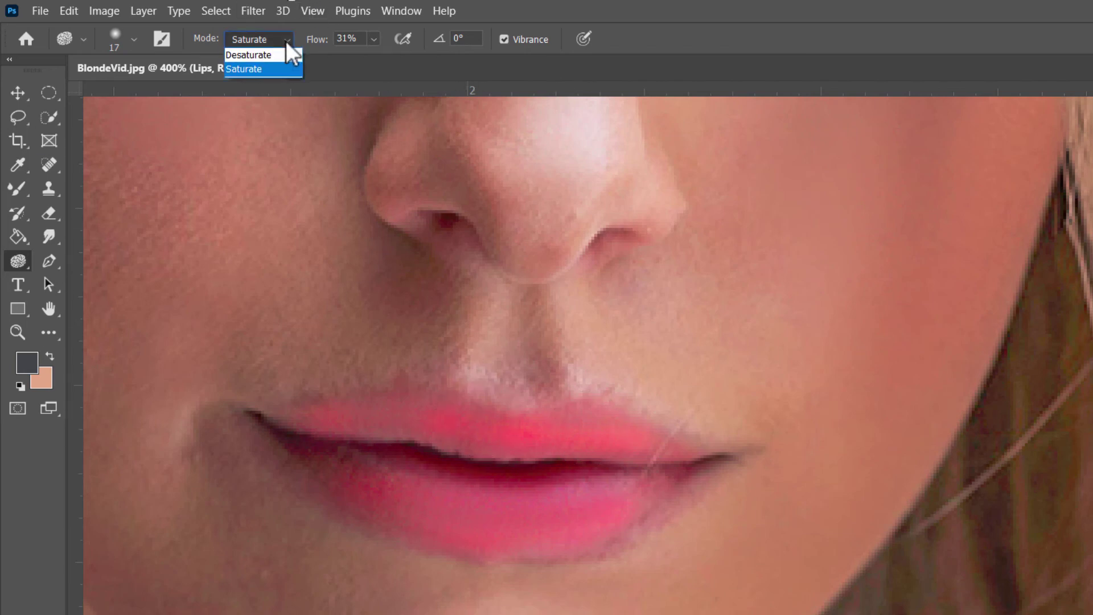
click(262, 54)
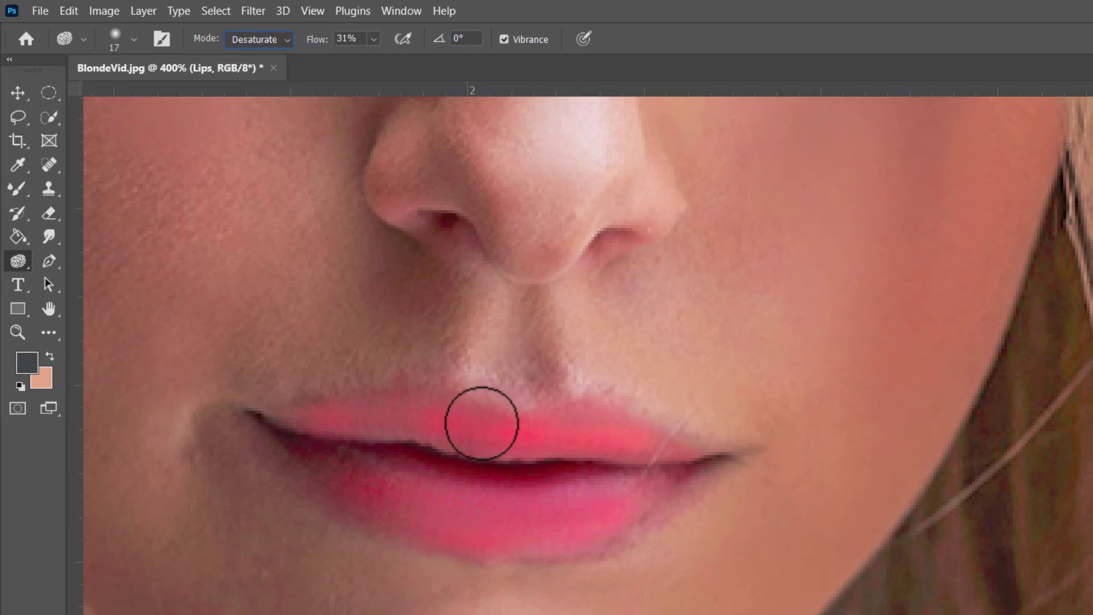
click(134, 41)
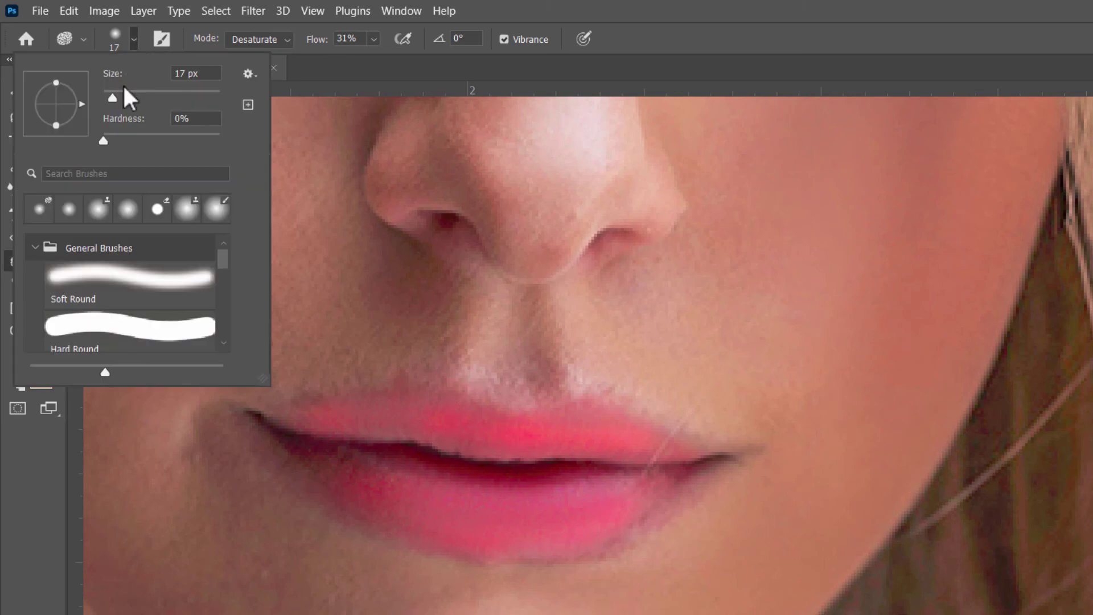
drag(124, 96, 109, 95)
click(488, 423)
mouse_move(487, 423)
mouse_down()
mouse_move(549, 429)
mouse_move(498, 436)
mouse_move(643, 447)
mouse_move(483, 452)
mouse_move(478, 435)
mouse_move(425, 428)
mouse_move(460, 416)
mouse_move(318, 425)
mouse_move(439, 430)
mouse_move(372, 415)
mouse_move(335, 423)
mouse_up()
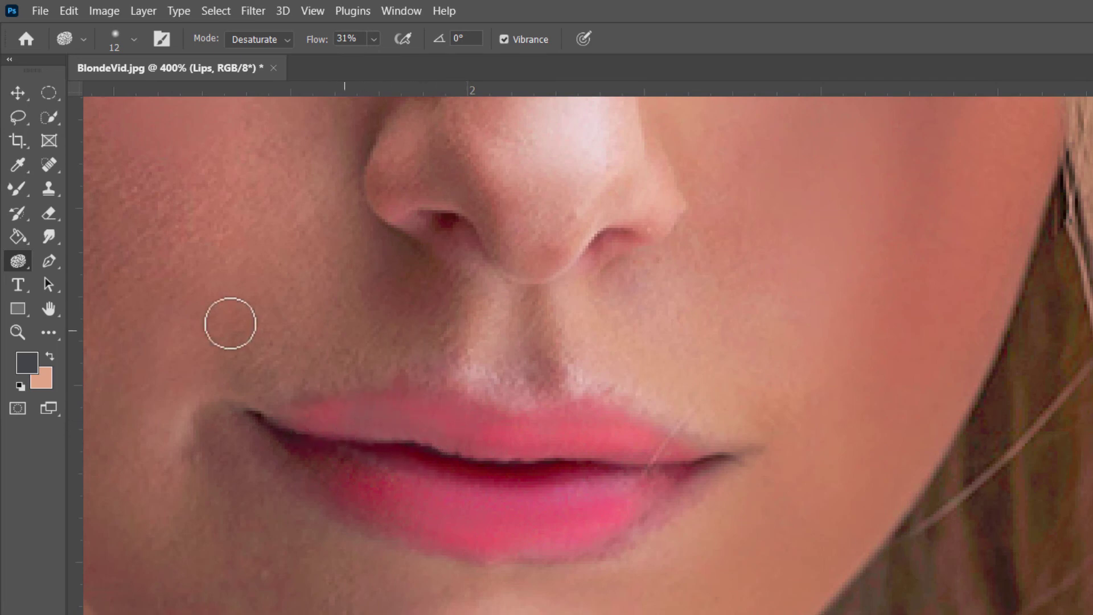
- Switch to the Clone Stamp tool with a 12 px brush for close work on the lips
click(24, 333)
click(381, 421)
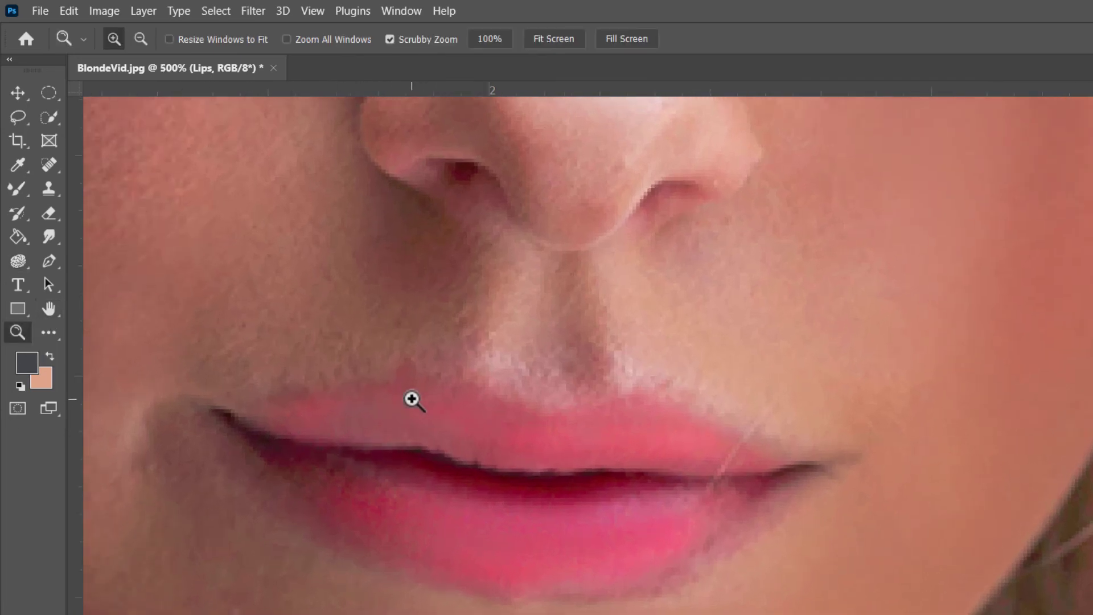
click(419, 393)
click(508, 424)
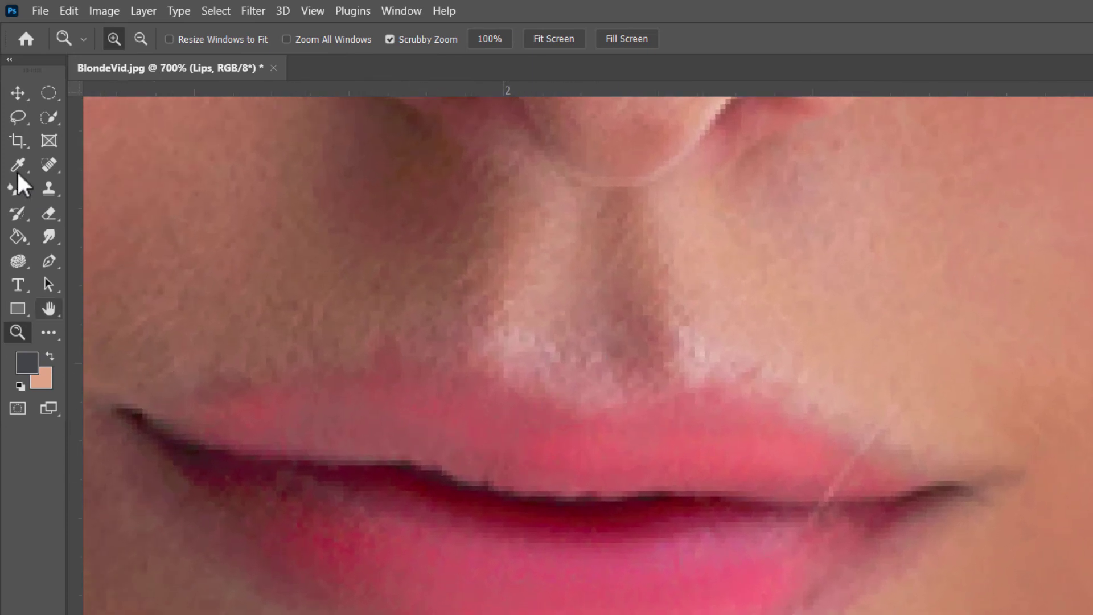
click(49, 191)
click(49, 189)
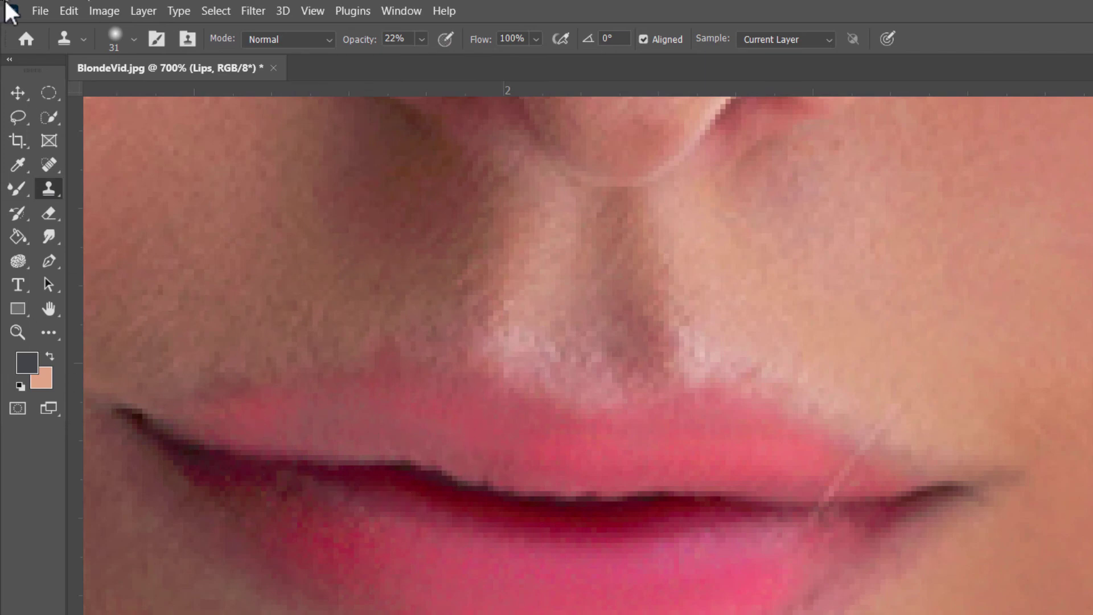
click(132, 39)
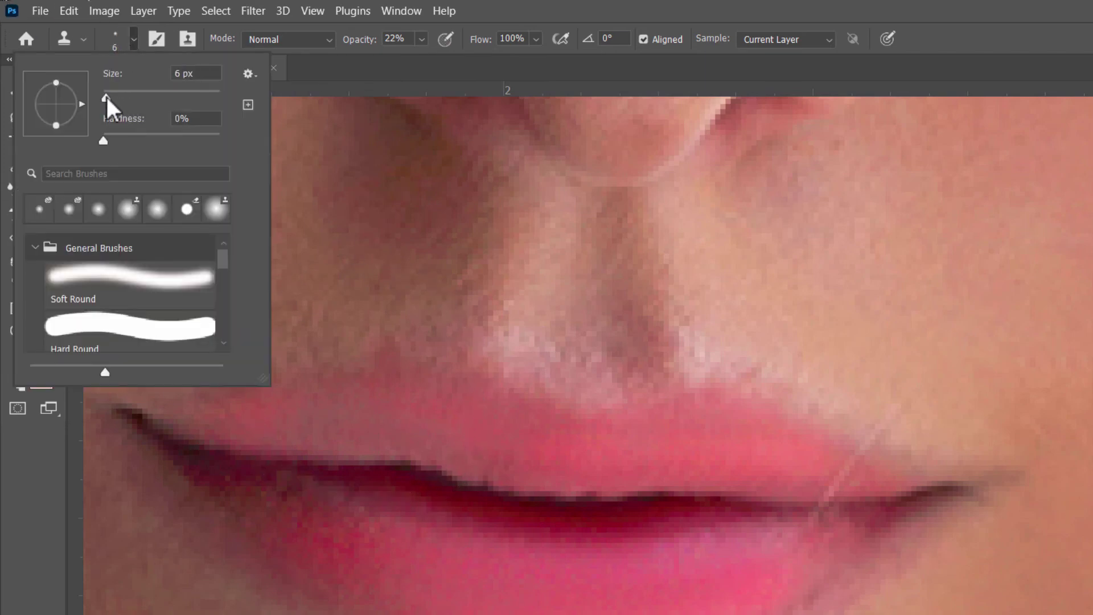
click(107, 96)
drag(110, 97, 112, 100)
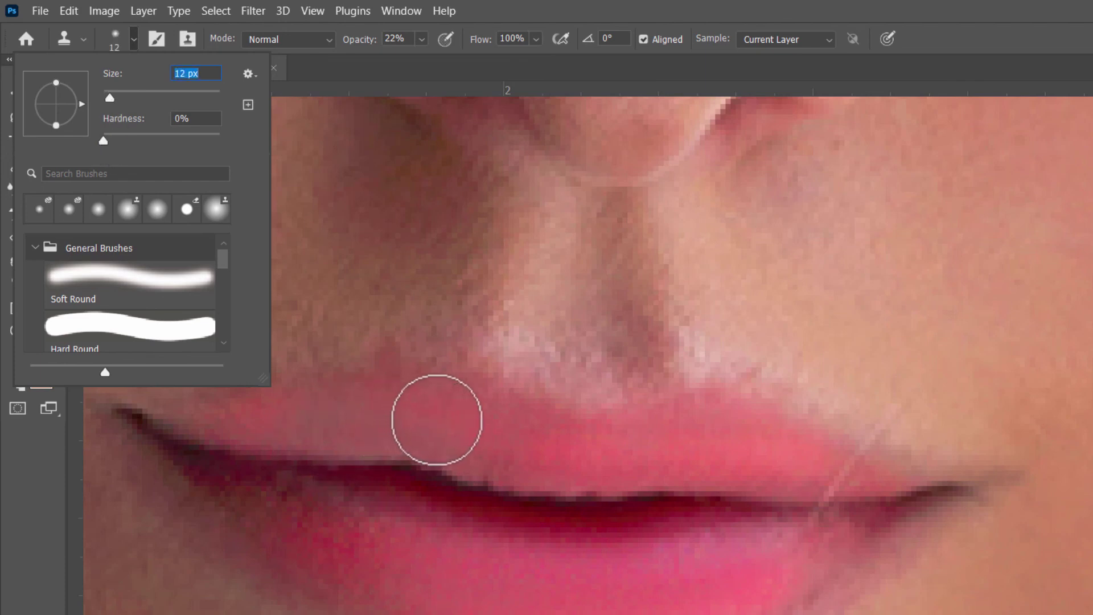
- Even out the upper lip's colour by sampling clean lip tones and painting over neighbouring patches with the Clone Stamp
alt+click(377, 433)
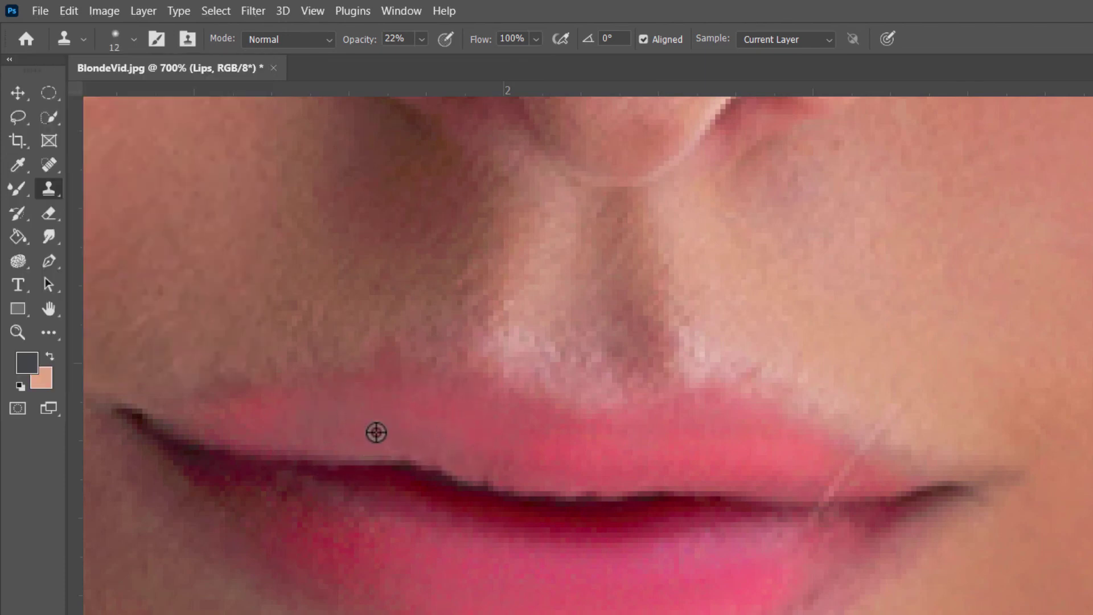
mouse_move(377, 422)
mouse_down()
mouse_move(310, 420)
mouse_move(318, 417)
mouse_up()
alt+click(444, 410)
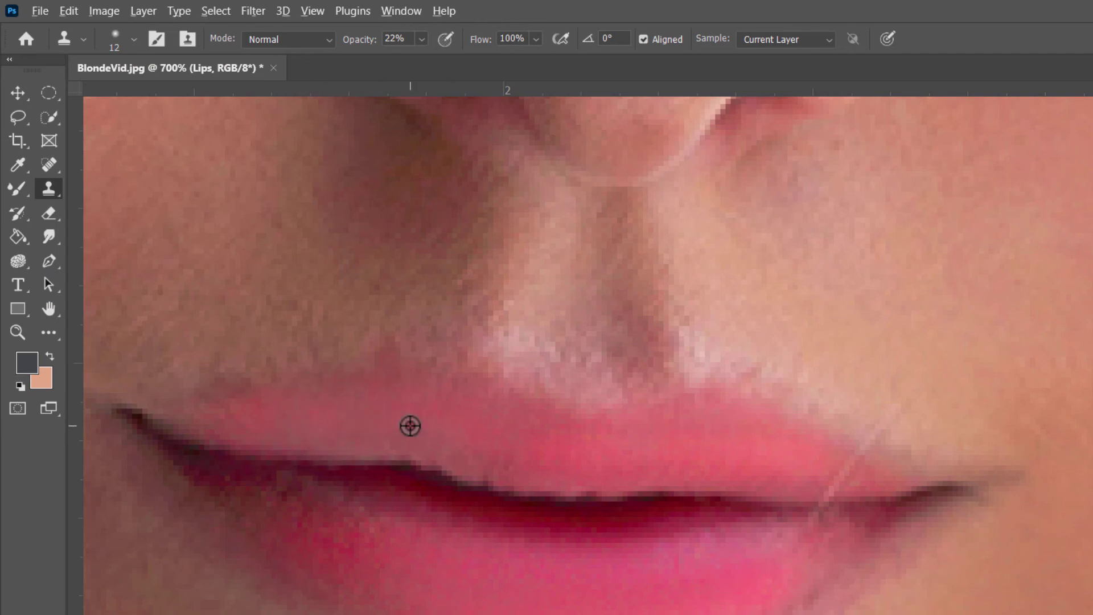
alt+click(410, 427)
mouse_move(484, 437)
mouse_down()
mouse_move(497, 436)
mouse_move(475, 457)
mouse_up()
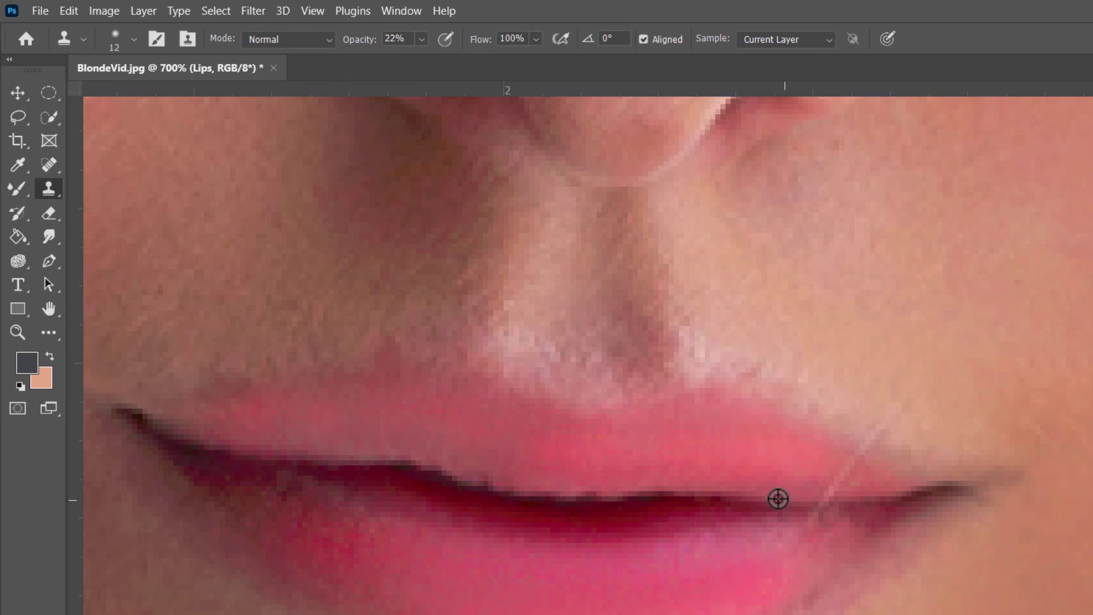
alt+click(651, 452)
mouse_move(745, 457)
mouse_down()
mouse_move(818, 471)
mouse_move(759, 477)
mouse_move(735, 443)
mouse_move(688, 454)
mouse_up()
alt+click(650, 451)
alt+click(671, 452)
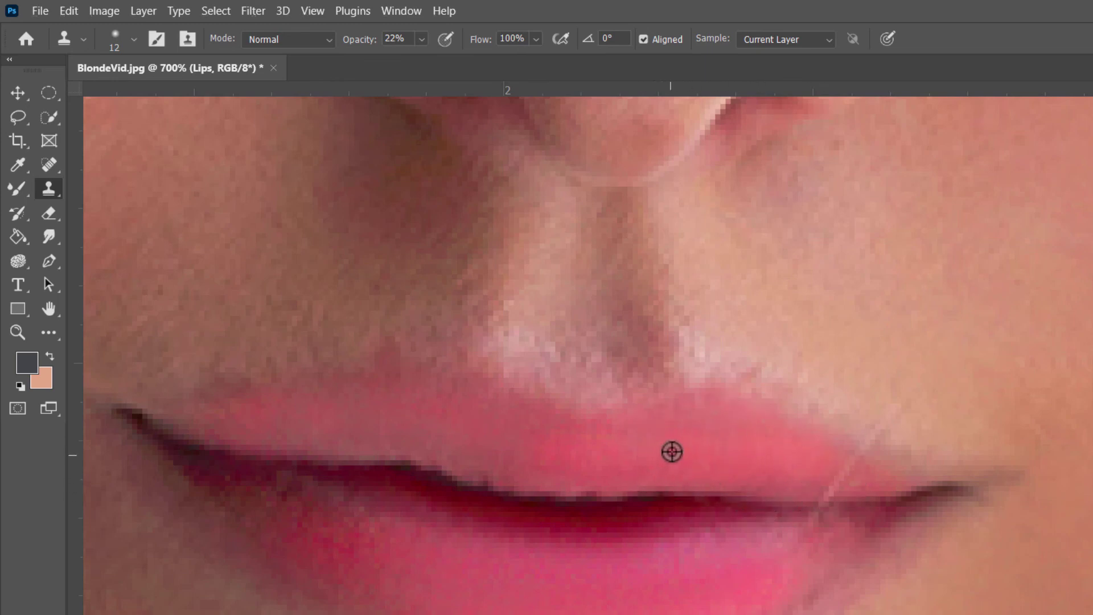
- Clone lip colour across the right half of the lower lip up to the right mouth corner
alt+click(630, 559)
drag(680, 551, 726, 543)
alt+click(750, 585)
mouse_move(817, 560)
mouse_down()
mouse_move(791, 578)
mouse_move(802, 563)
mouse_up()
alt+click(762, 581)
drag(859, 518, 844, 527)
- Clone pink tone over the dark left end of the lower lip out to the left mouth corner
alt+click(421, 576)
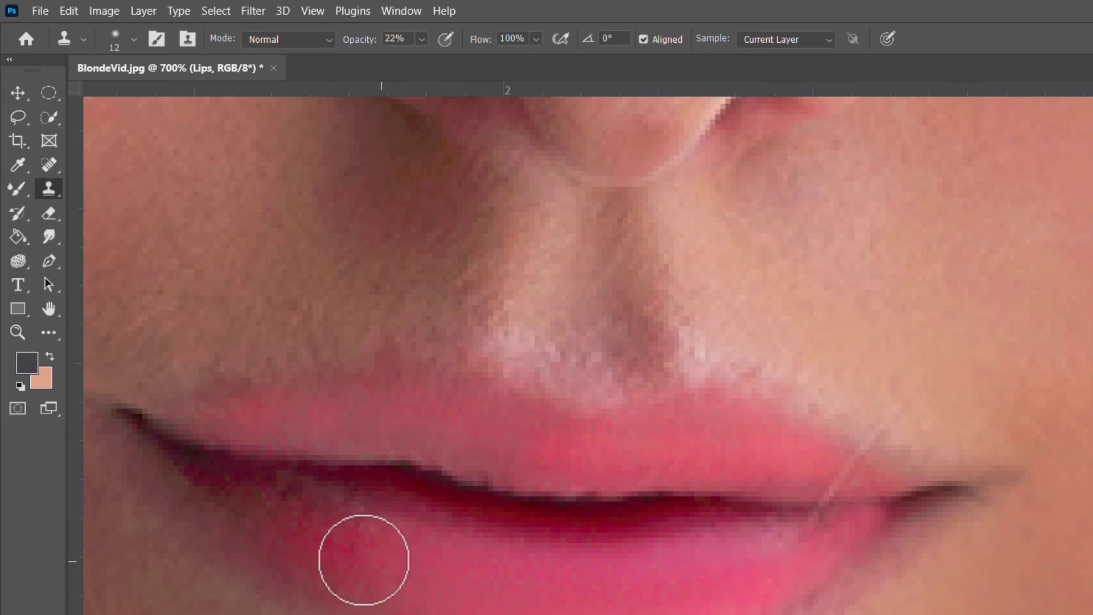
drag(355, 553, 322, 537)
alt+click(365, 592)
mouse_move(227, 500)
mouse_down()
mouse_move(267, 528)
mouse_move(309, 526)
mouse_move(230, 504)
mouse_move(216, 480)
mouse_up()
alt+click(468, 581)
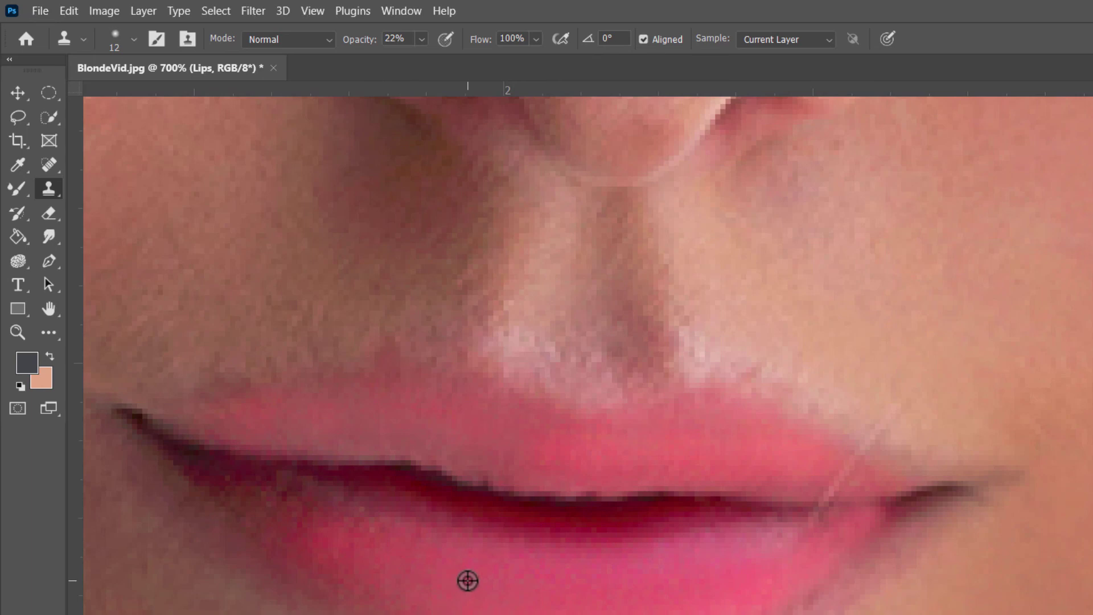
click(487, 582)
alt+click(470, 581)
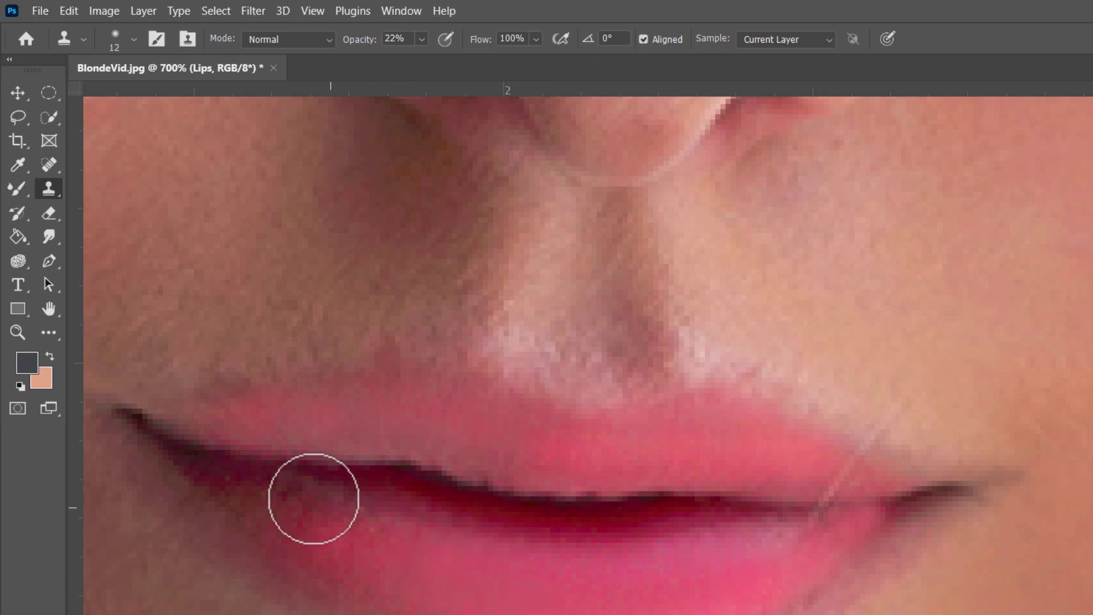
mouse_move(308, 517)
mouse_down()
mouse_move(276, 511)
mouse_move(301, 519)
mouse_move(226, 485)
mouse_move(340, 528)
mouse_move(269, 506)
mouse_move(348, 534)
mouse_move(284, 529)
mouse_move(346, 557)
mouse_move(208, 470)
mouse_move(247, 492)
mouse_move(203, 439)
mouse_move(210, 448)
mouse_move(222, 432)
mouse_move(227, 482)
mouse_move(395, 547)
mouse_move(365, 526)
mouse_move(390, 464)
mouse_move(355, 556)
mouse_move(223, 494)
mouse_move(268, 500)
mouse_move(355, 433)
mouse_move(313, 428)
mouse_up()
- Make a second Clone Stamp pass over the upper lip, blending its left half into the brighter centre and right side
alt+click(377, 409)
alt+click(381, 424)
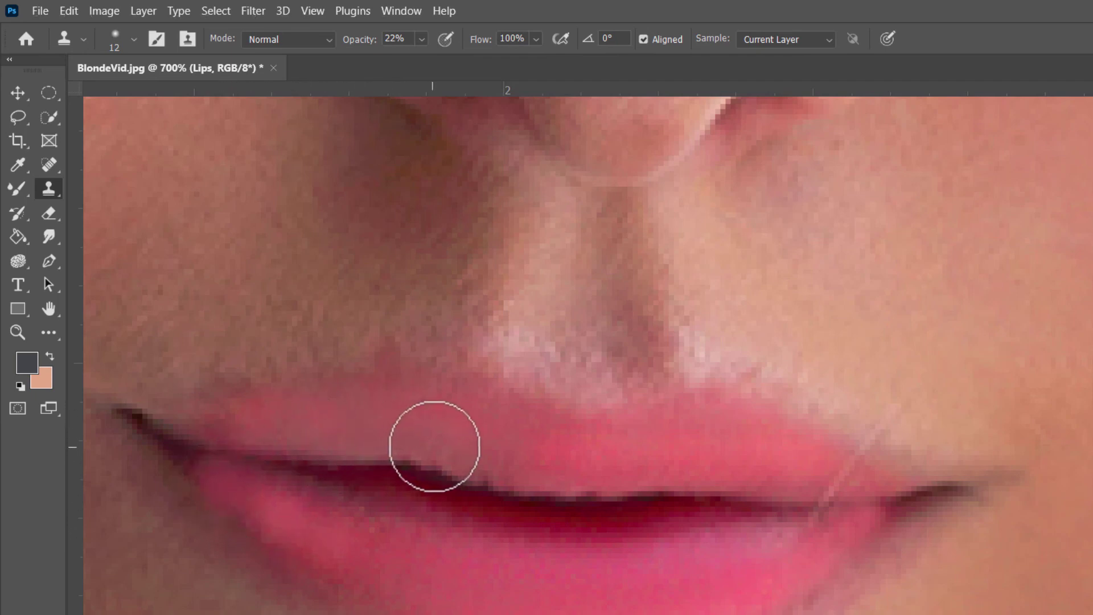
click(464, 460)
alt+click(446, 426)
drag(388, 426, 342, 436)
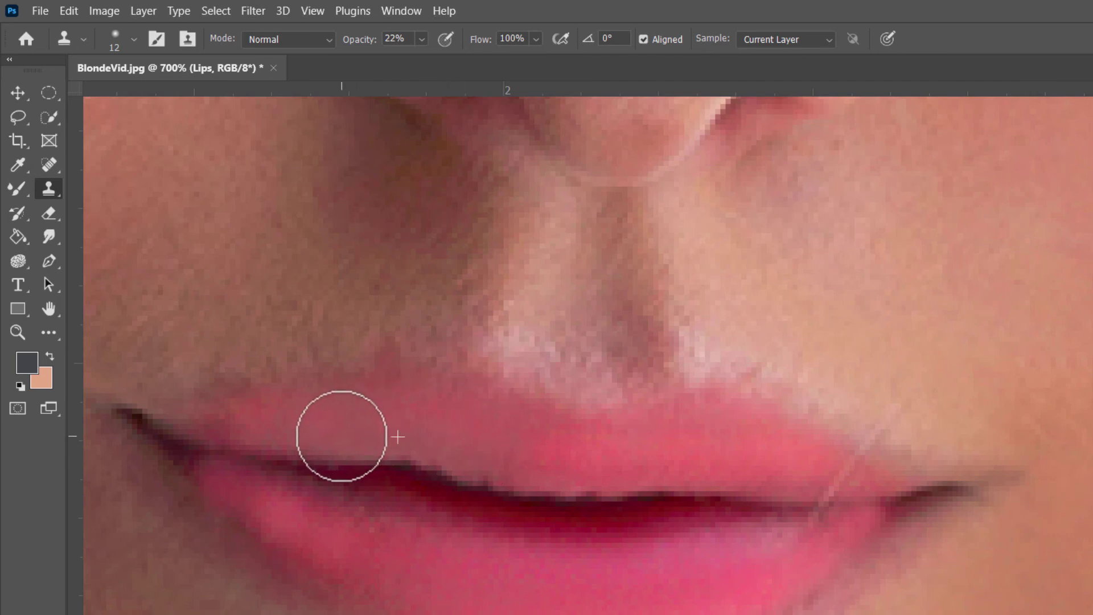
alt+click(472, 449)
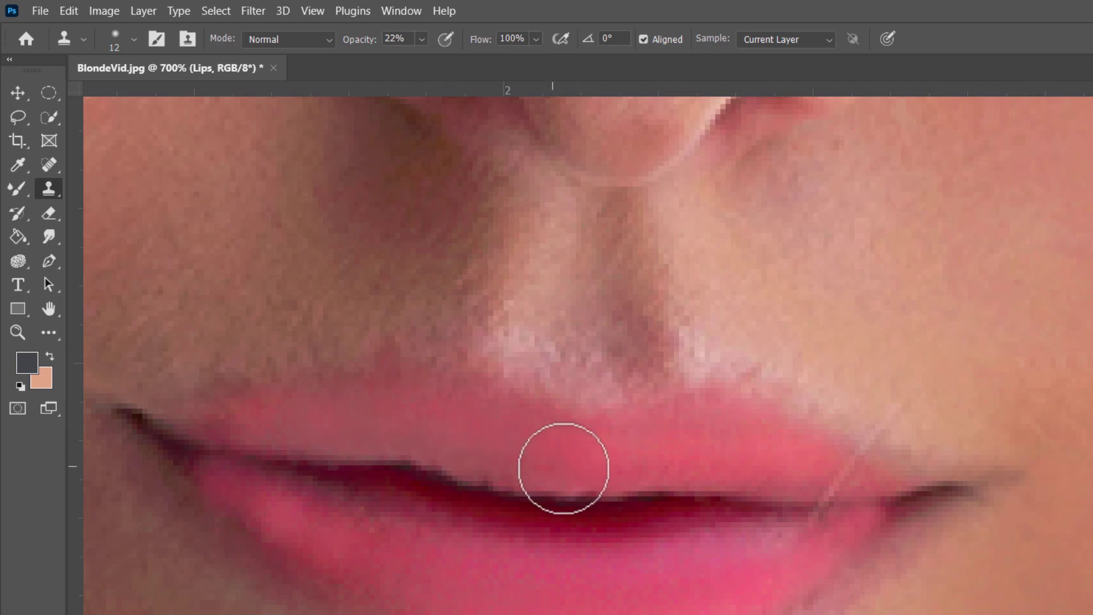
alt+click(723, 468)
click(778, 462)
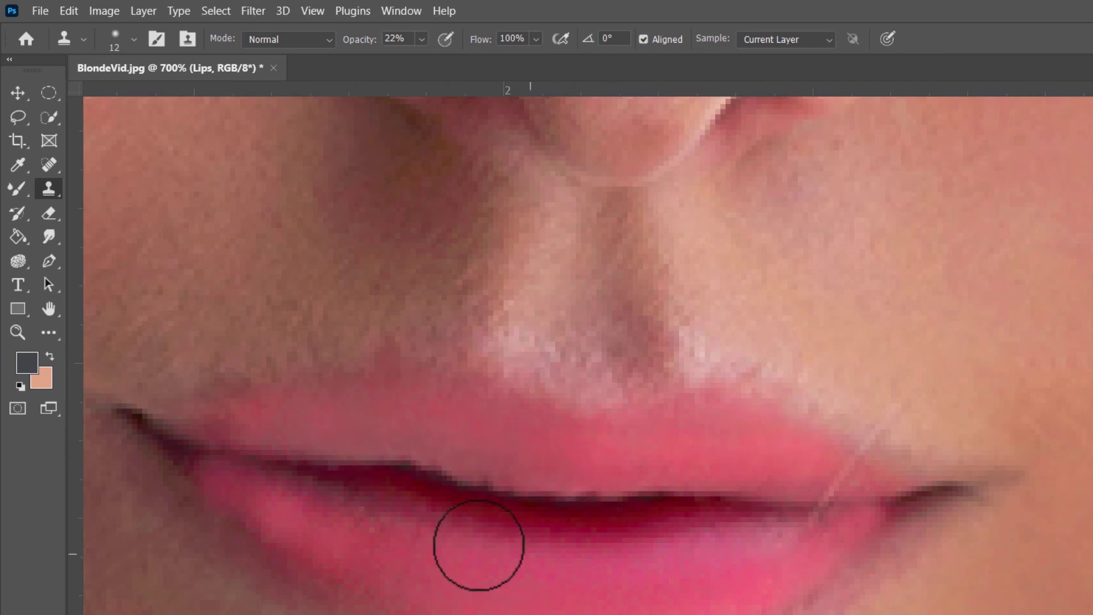
- Smooth the left part of the lower lip with freshly sampled lip colour
alt+click(404, 559)
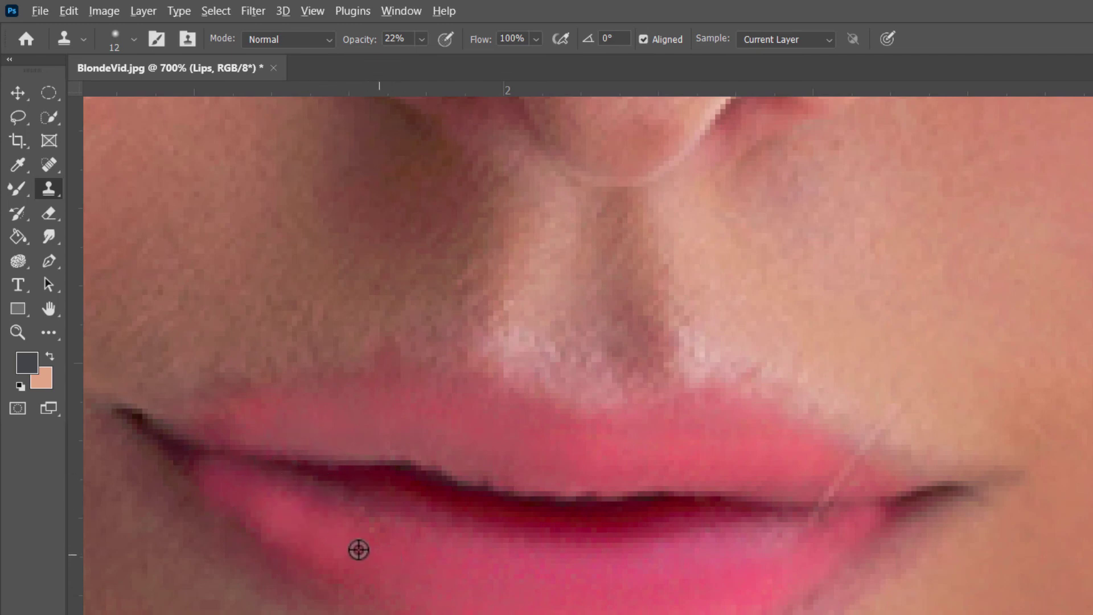
alt+click(317, 531)
mouse_move(284, 511)
mouse_down()
mouse_move(256, 501)
mouse_move(348, 535)
mouse_up()
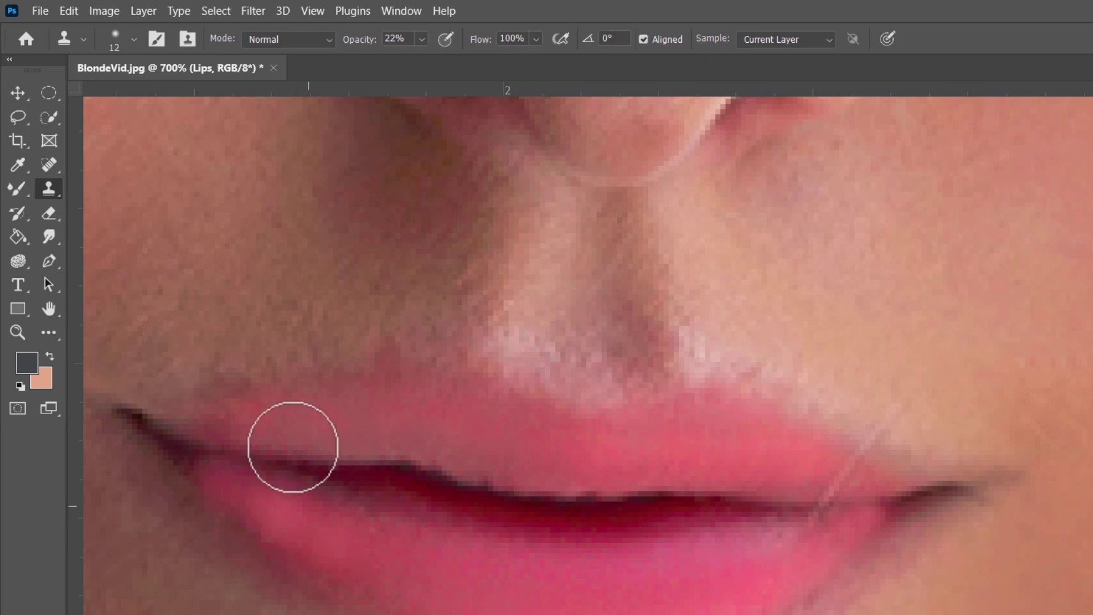
- Switch to the Mixer Brush tool with a 7 px brush for blending the lips
click(17, 187)
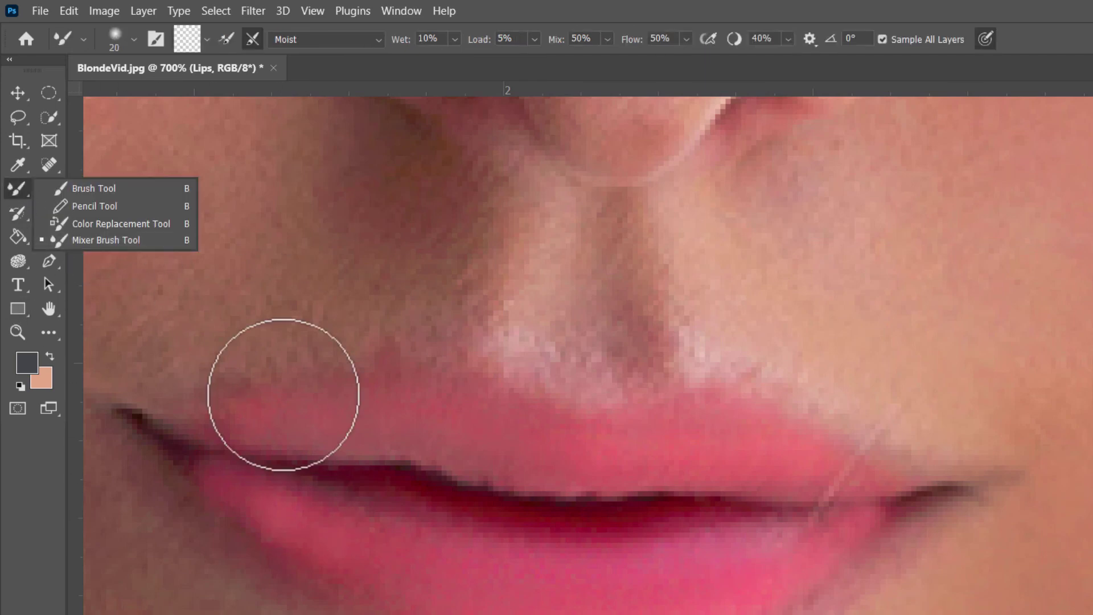
click(139, 40)
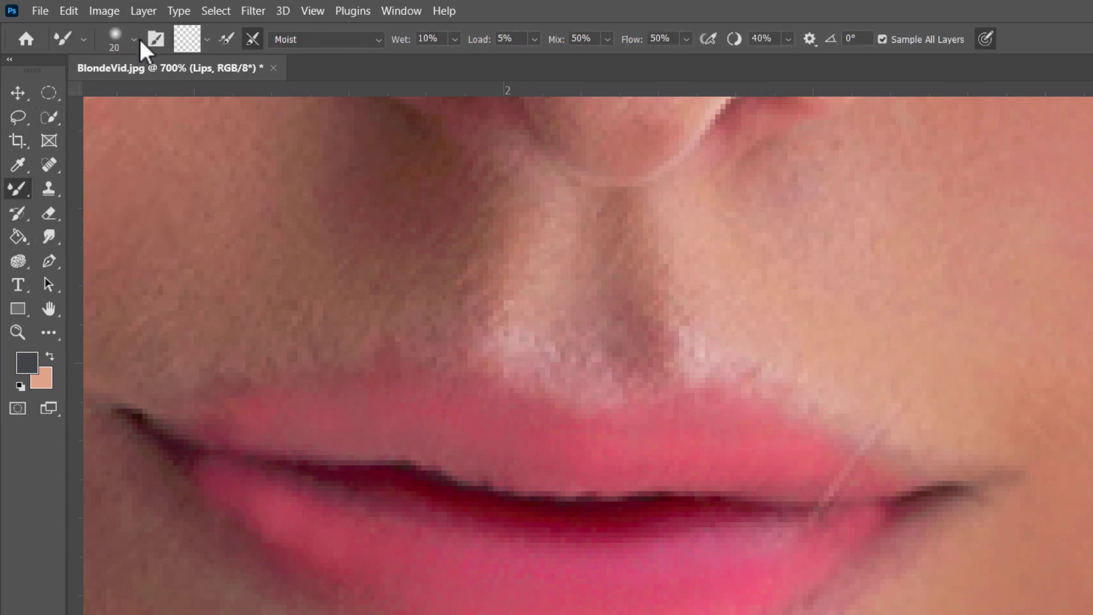
click(131, 46)
drag(116, 95, 109, 98)
key(Return)
- Tone down the colour of both lips with the Sponge tool in Desaturate mode, using a 34 px brush
click(315, 11)
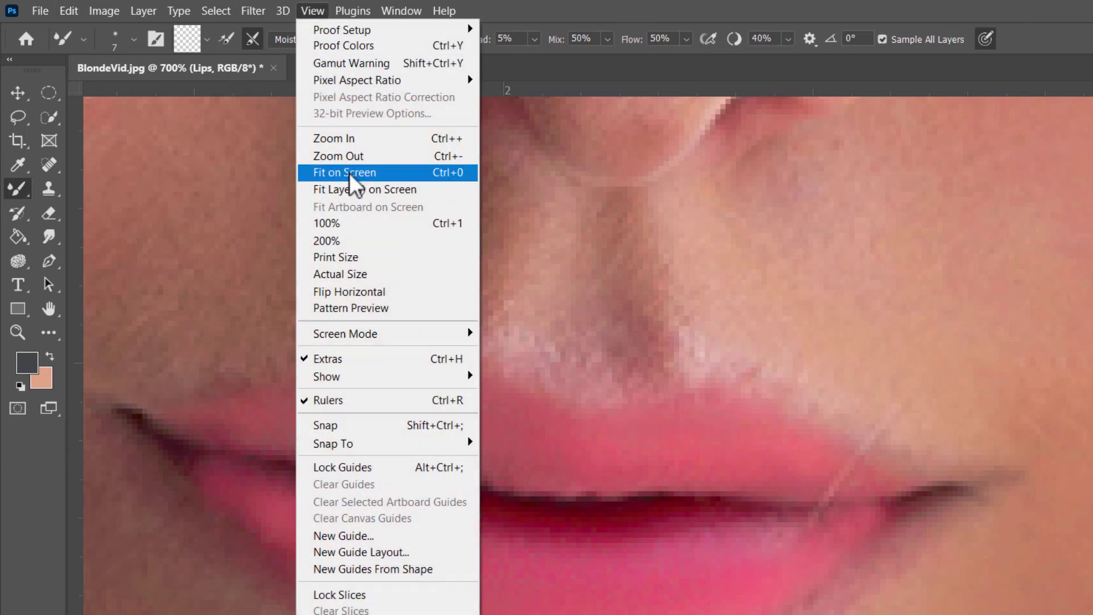
click(350, 173)
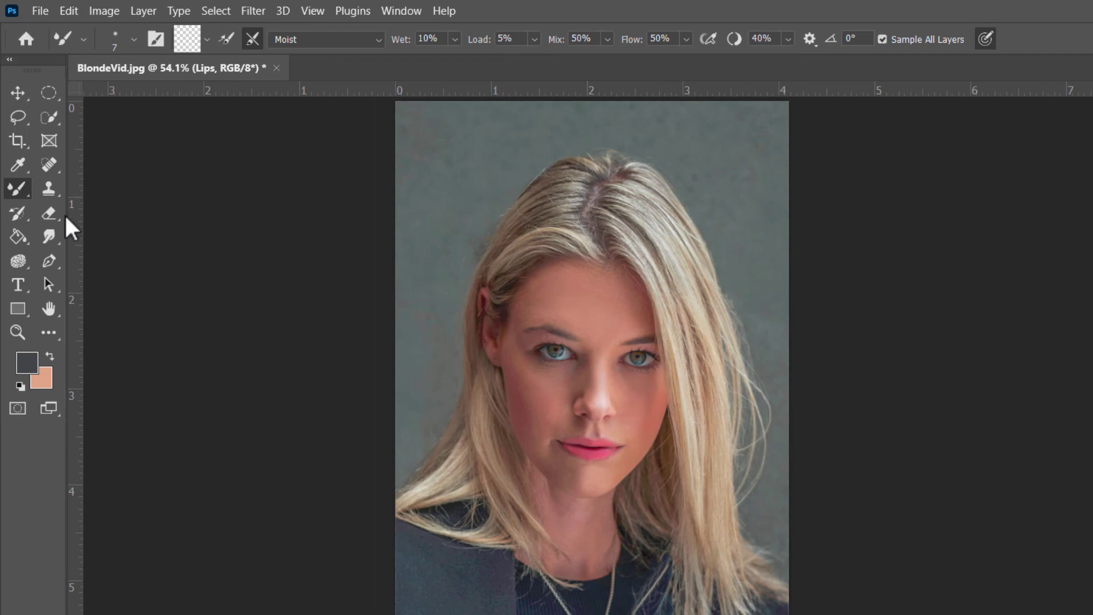
click(17, 332)
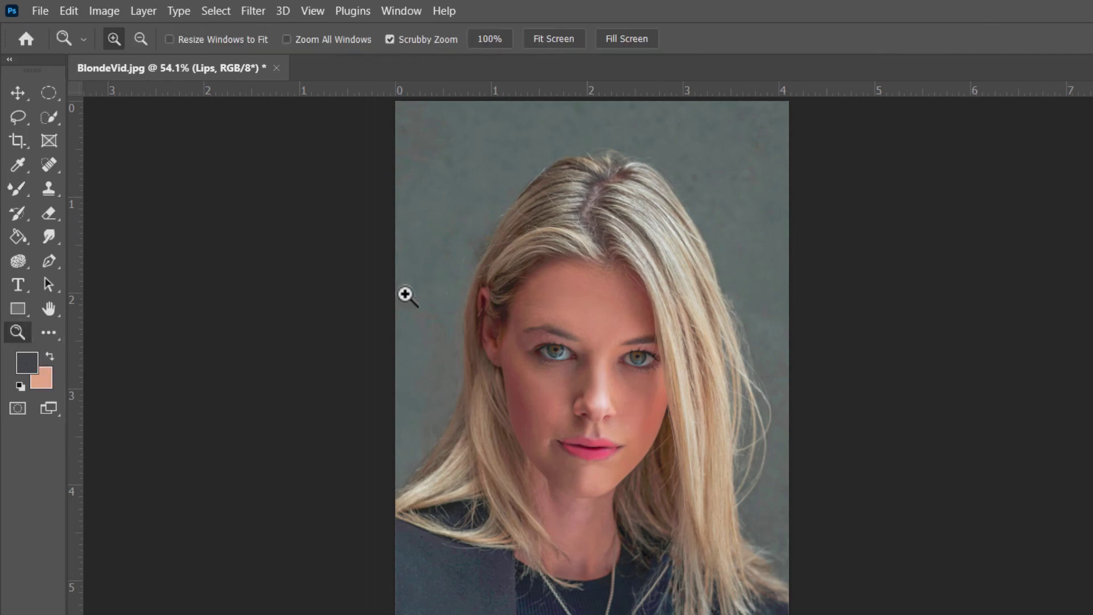
click(618, 429)
click(617, 425)
click(617, 421)
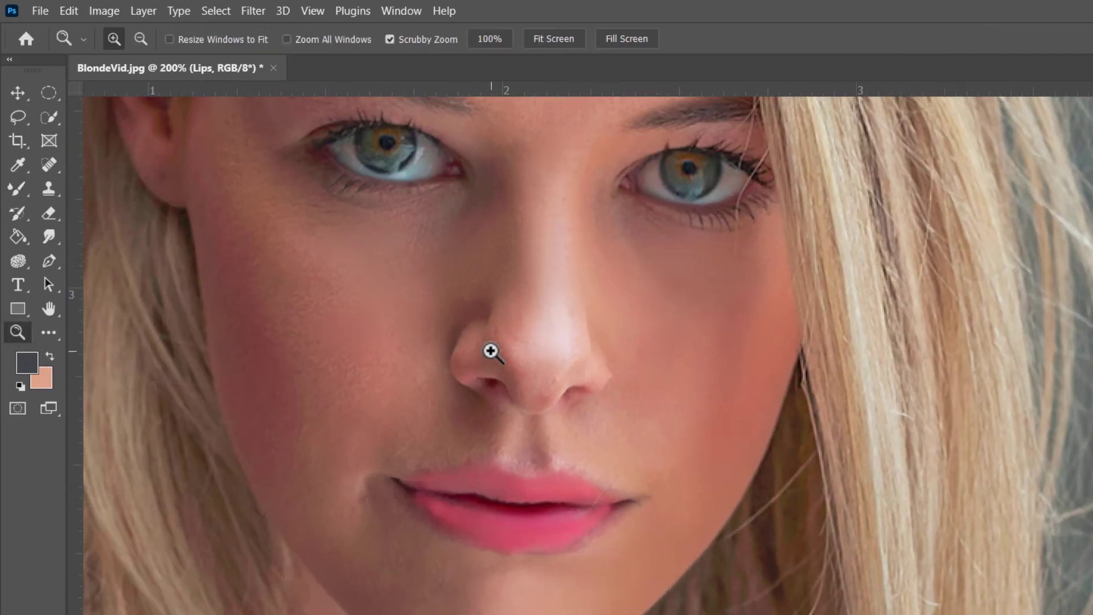
click(18, 261)
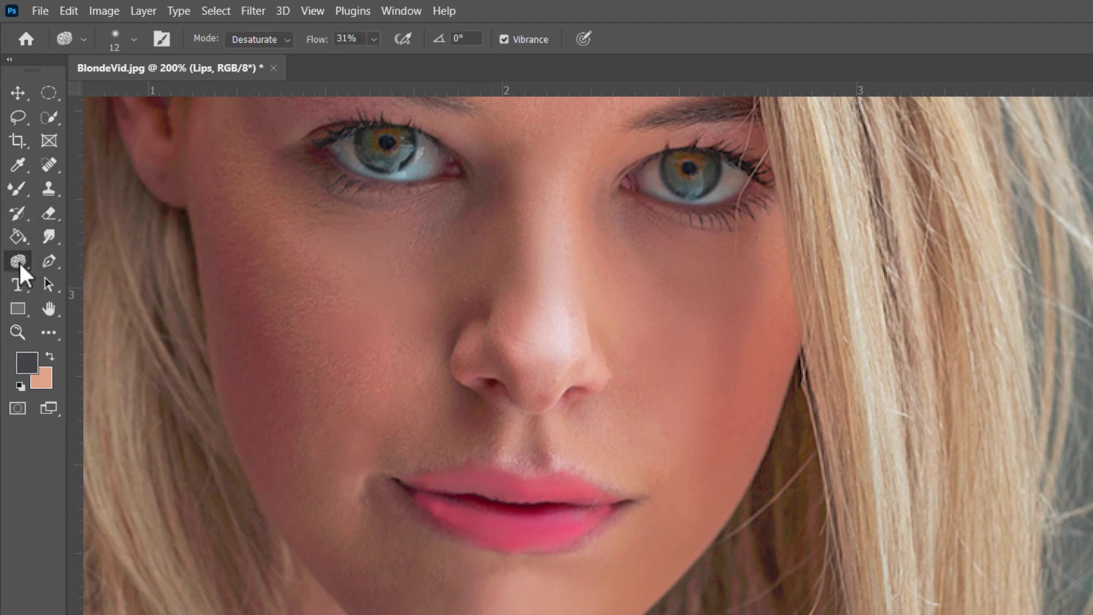
click(134, 40)
drag(109, 99, 122, 98)
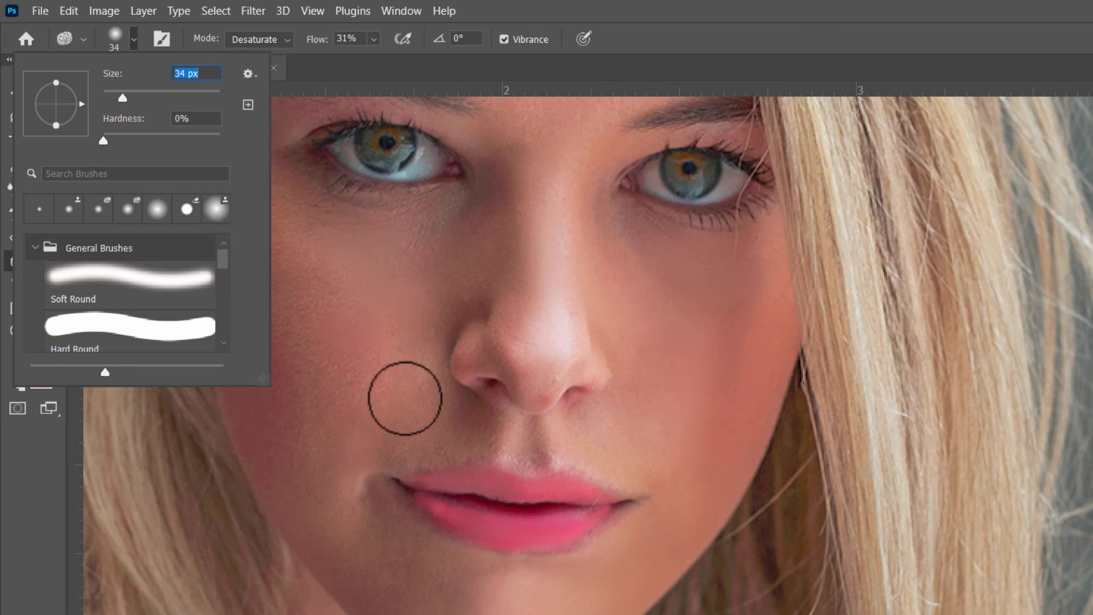
mouse_move(459, 484)
mouse_down()
mouse_move(584, 494)
mouse_move(582, 522)
mouse_up()
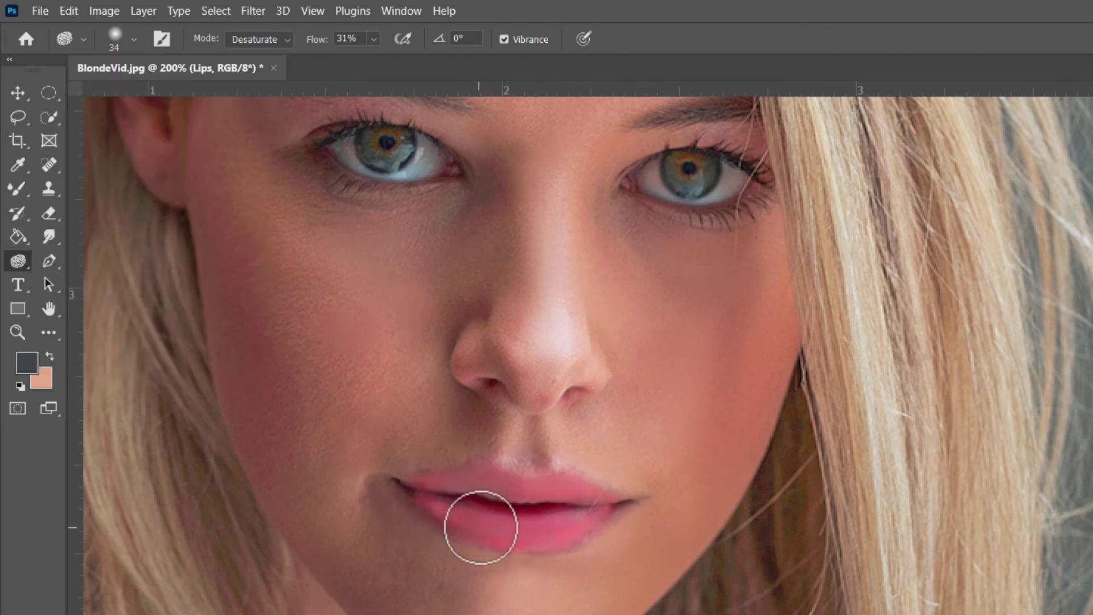
- Compare the whole portrait with and without the Lips layer
click(308, 12)
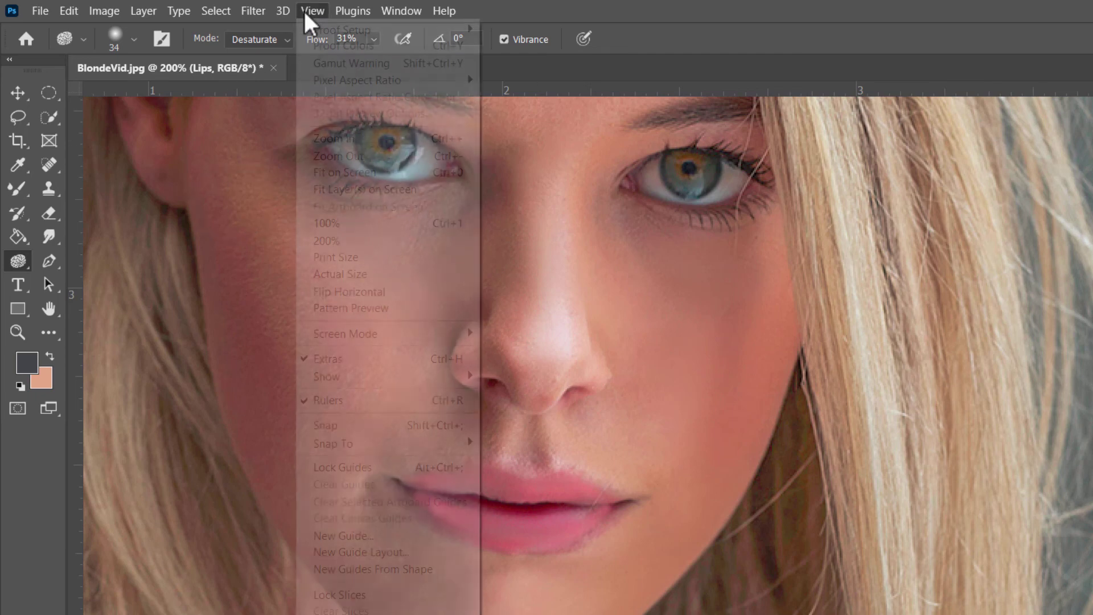
click(341, 172)
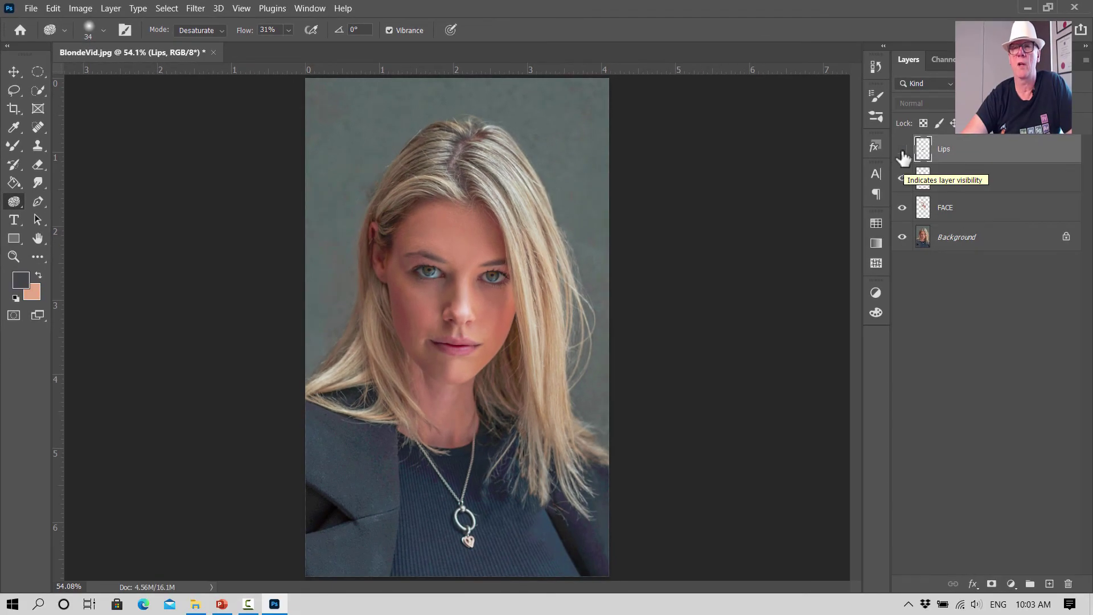
click(902, 150)
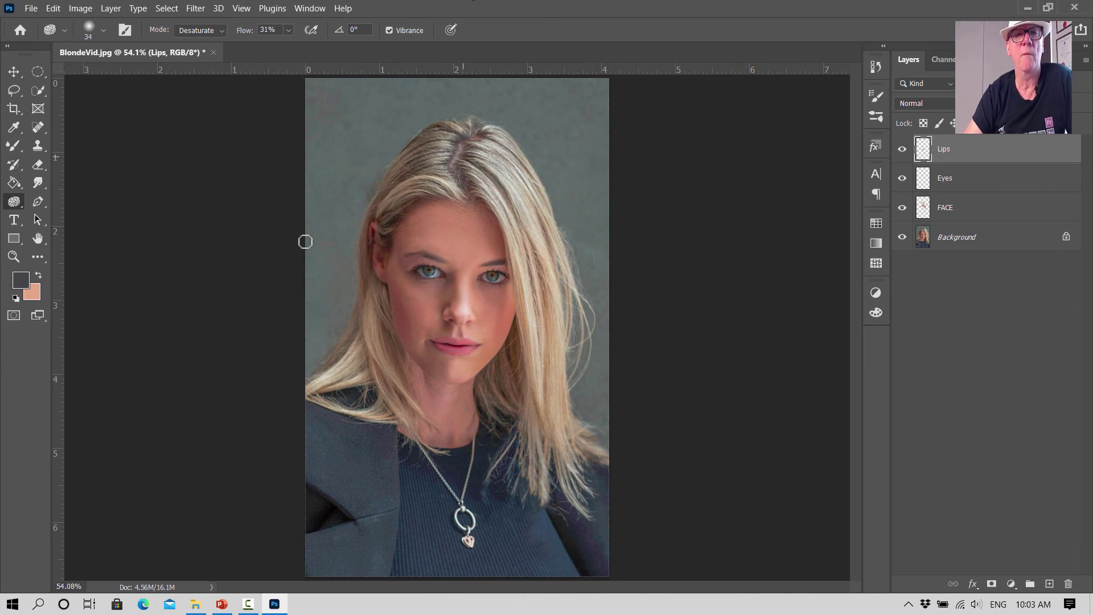
- Create a top layer named hairFilter containing a merged copy of the visible portrait
click(12, 72)
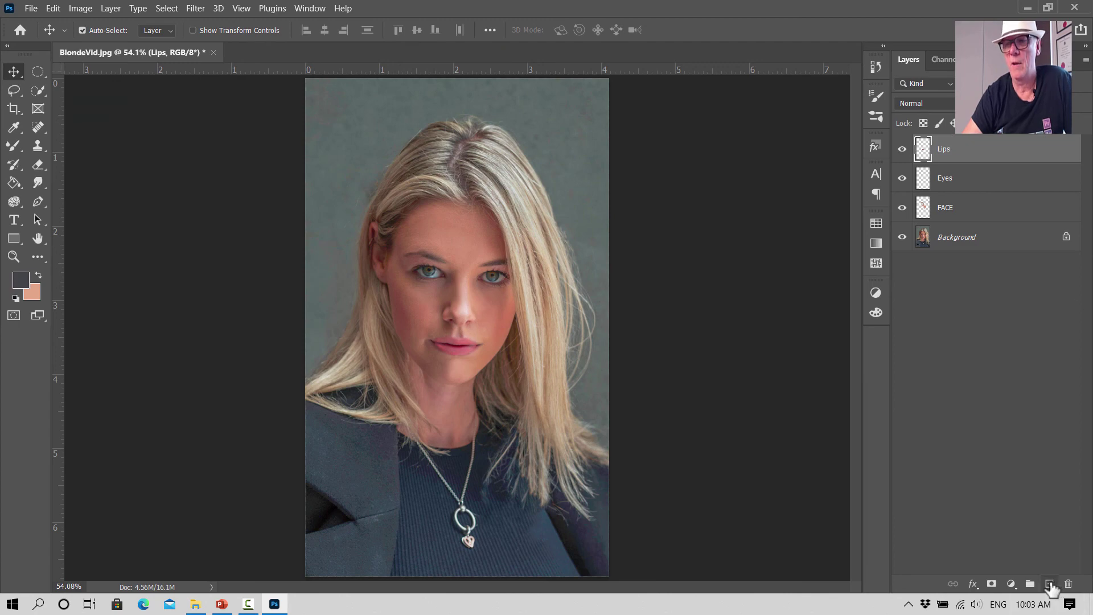
click(1049, 584)
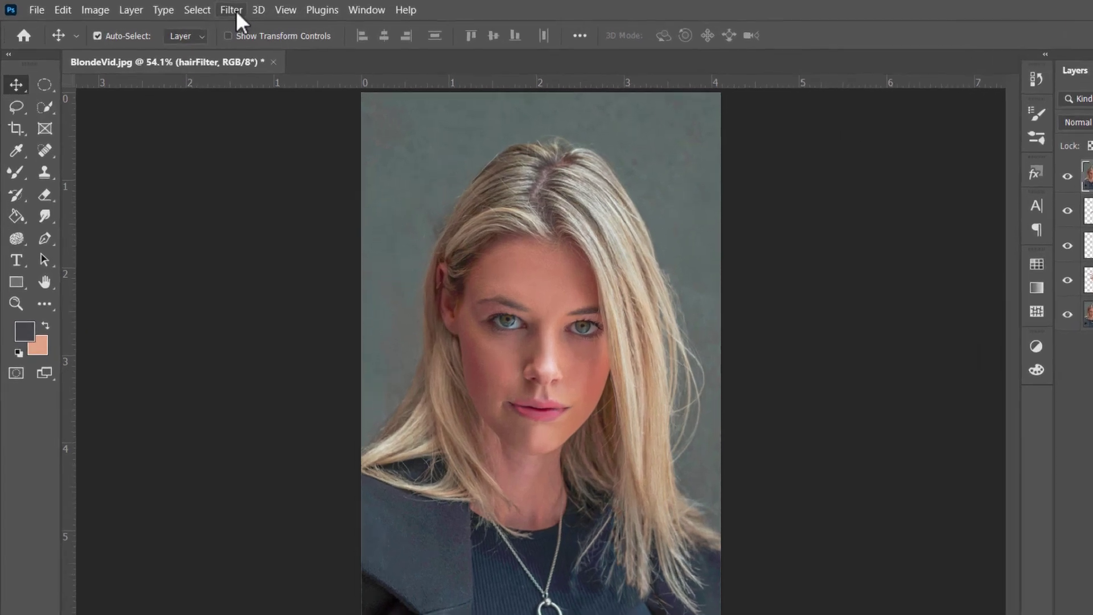
- Apply the artistic Dry Brush filter to the hairFilter layer with Brush Detail 9 and Texture 1
click(196, 10)
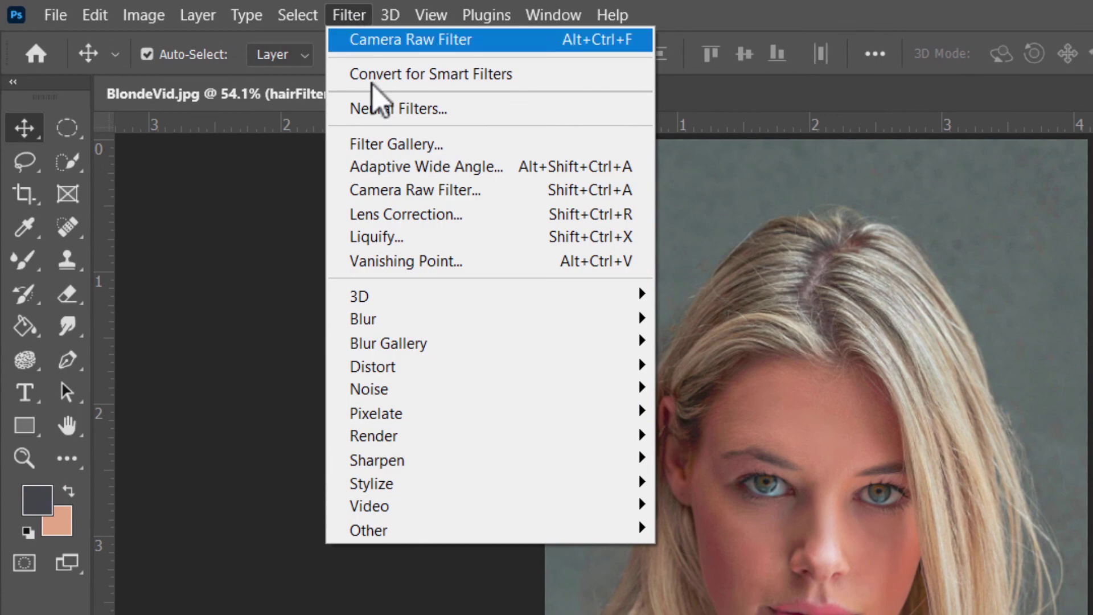
click(393, 146)
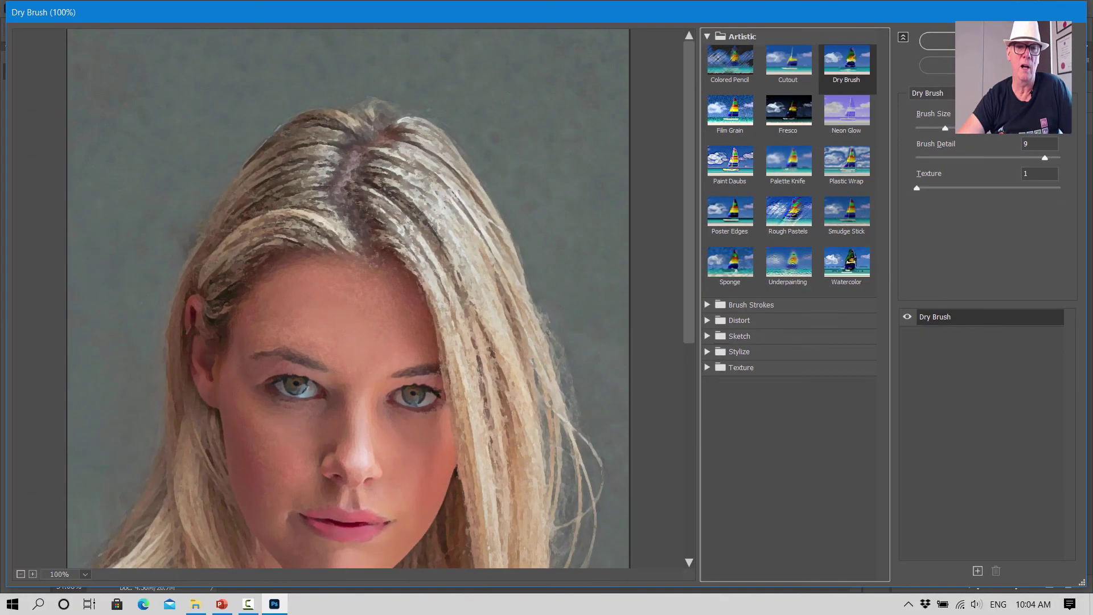
key(Return)
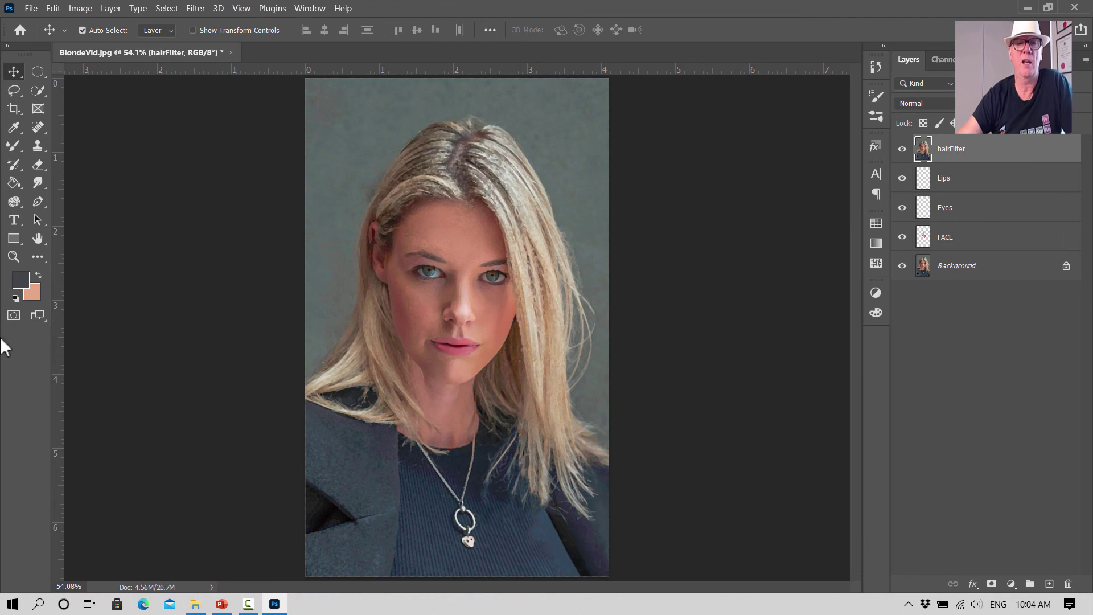
- Add a white layer mask to the hairFilter layer, with the eyes in close view
click(11, 259)
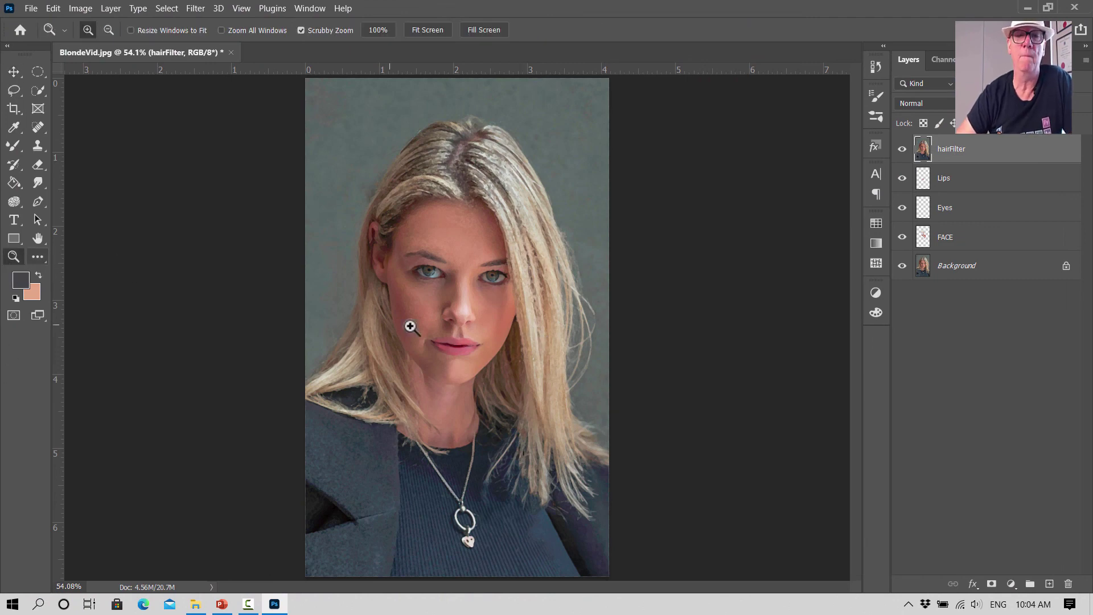
click(449, 261)
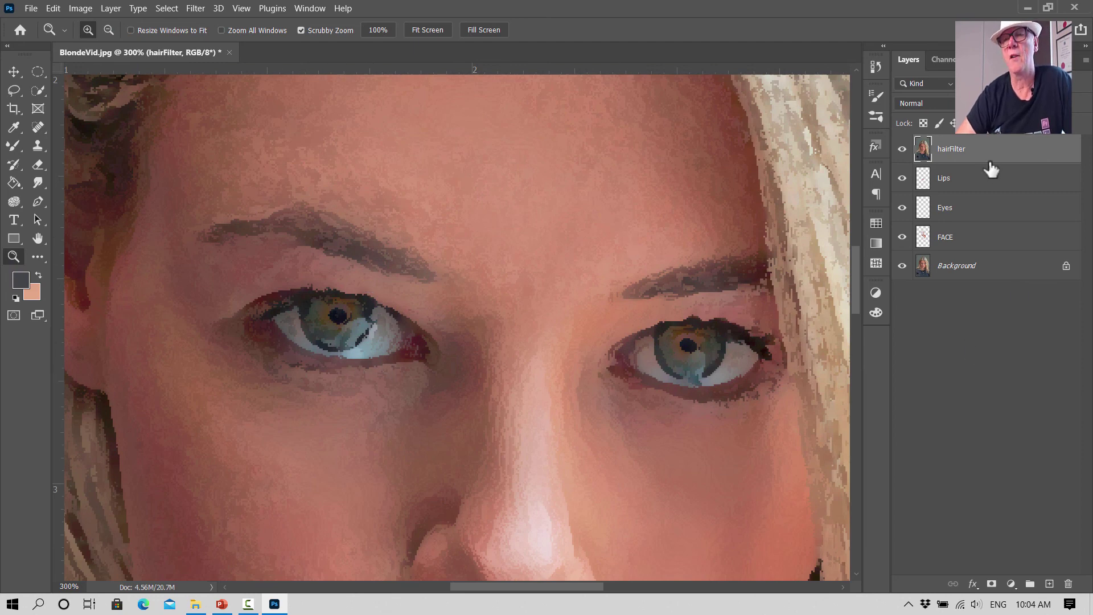
click(992, 586)
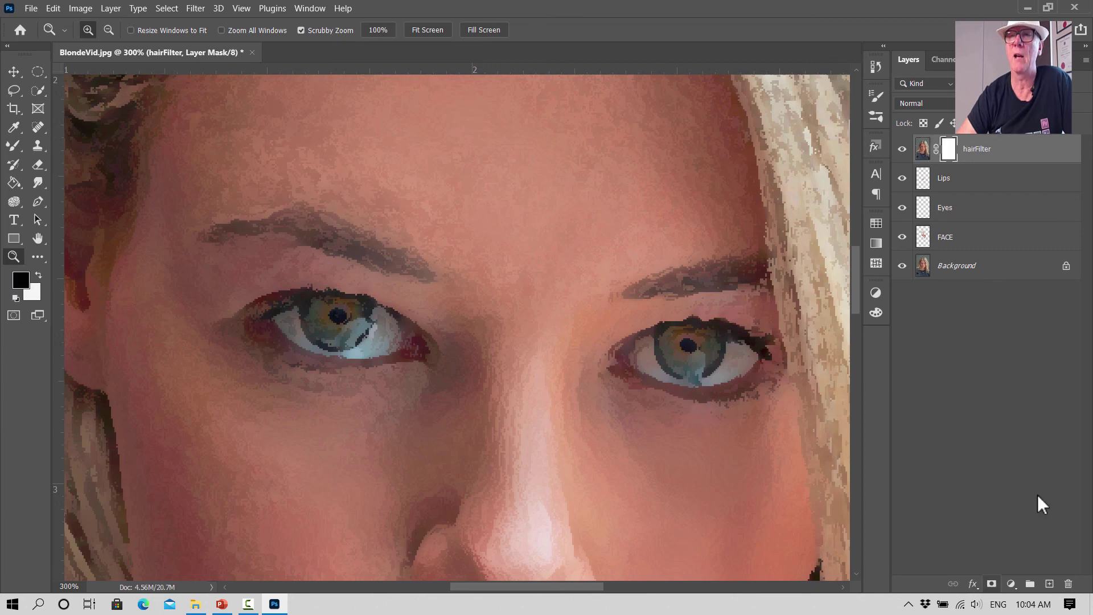
- Switch to the regular Brush tool and set its size to 15 px for painting on the mask
click(14, 146)
click(64, 144)
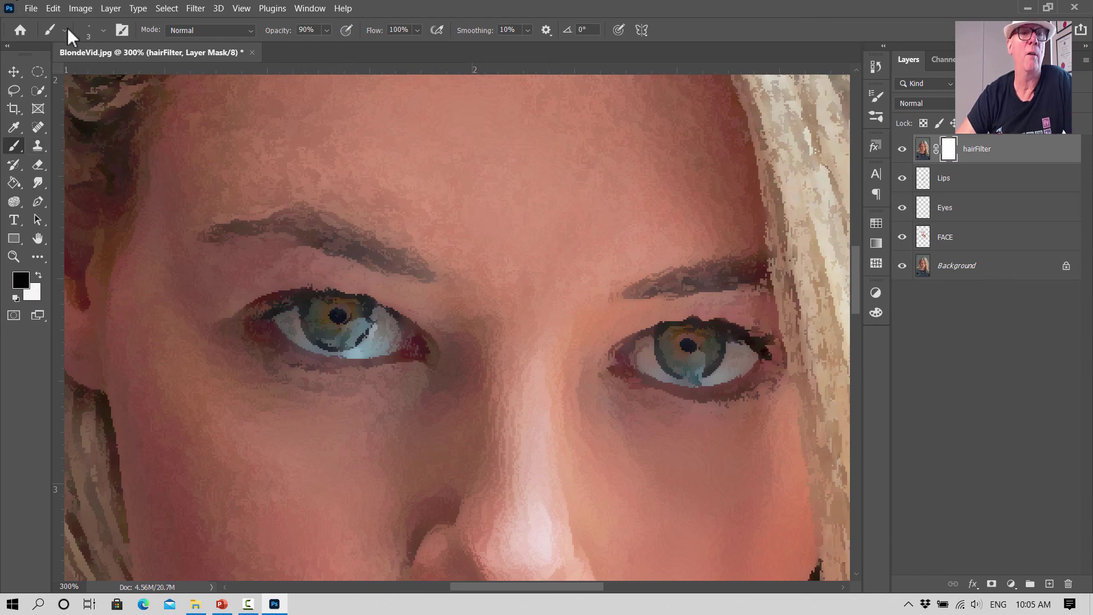
click(103, 30)
drag(81, 72, 87, 77)
key(Return)
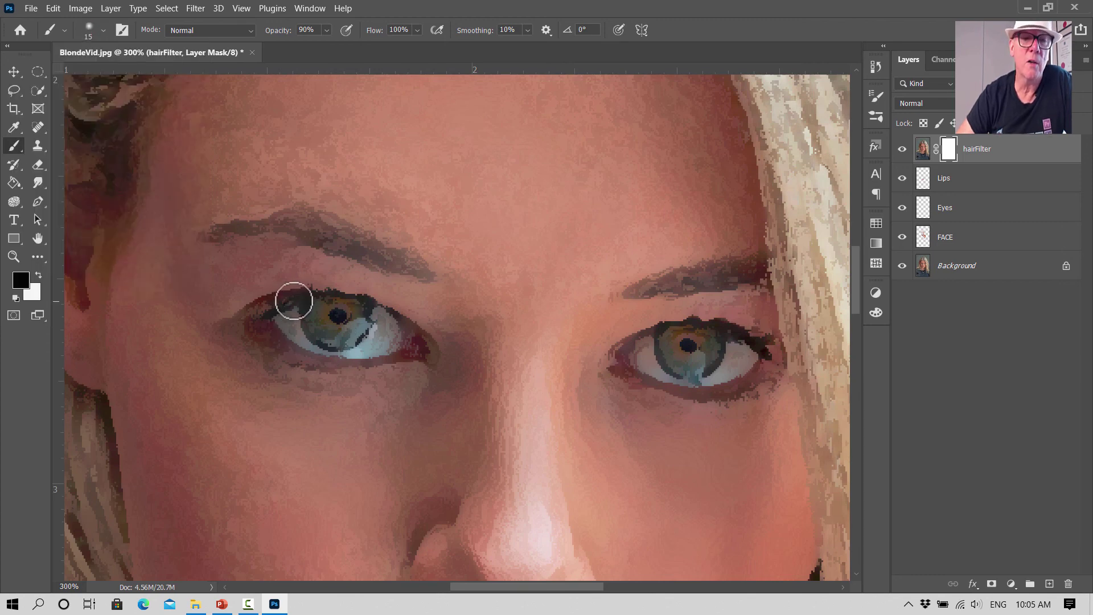
- Paint black over both eyes and their lashes on the hairFilter mask to hide the Dry Brush effect there
mouse_move(340, 291)
mouse_down()
mouse_move(417, 315)
mouse_move(313, 296)
mouse_move(265, 302)
mouse_move(319, 296)
mouse_move(265, 305)
mouse_move(330, 306)
mouse_move(278, 319)
mouse_move(359, 337)
mouse_move(292, 332)
mouse_move(349, 363)
mouse_move(301, 364)
mouse_move(271, 348)
mouse_move(313, 369)
mouse_move(256, 336)
mouse_move(334, 369)
mouse_move(425, 351)
mouse_move(343, 309)
mouse_move(405, 344)
mouse_move(344, 338)
mouse_move(336, 323)
mouse_move(372, 321)
mouse_move(382, 307)
mouse_move(404, 319)
mouse_move(347, 289)
mouse_move(278, 296)
mouse_move(292, 340)
mouse_move(279, 343)
mouse_move(350, 376)
mouse_move(322, 371)
mouse_move(325, 361)
mouse_move(394, 374)
mouse_move(247, 330)
mouse_up()
mouse_move(635, 326)
mouse_down()
mouse_move(783, 328)
mouse_move(720, 316)
mouse_move(767, 340)
mouse_move(695, 311)
mouse_move(644, 324)
mouse_move(755, 344)
mouse_move(707, 342)
mouse_move(753, 366)
mouse_move(679, 374)
mouse_move(688, 367)
mouse_move(746, 354)
mouse_move(734, 377)
mouse_move(689, 373)
mouse_move(709, 380)
mouse_move(669, 384)
mouse_move(789, 384)
mouse_move(701, 405)
mouse_move(748, 403)
mouse_move(649, 402)
mouse_move(610, 371)
mouse_move(763, 336)
mouse_move(675, 323)
mouse_move(689, 311)
mouse_move(767, 324)
mouse_move(797, 344)
mouse_move(730, 391)
mouse_up()
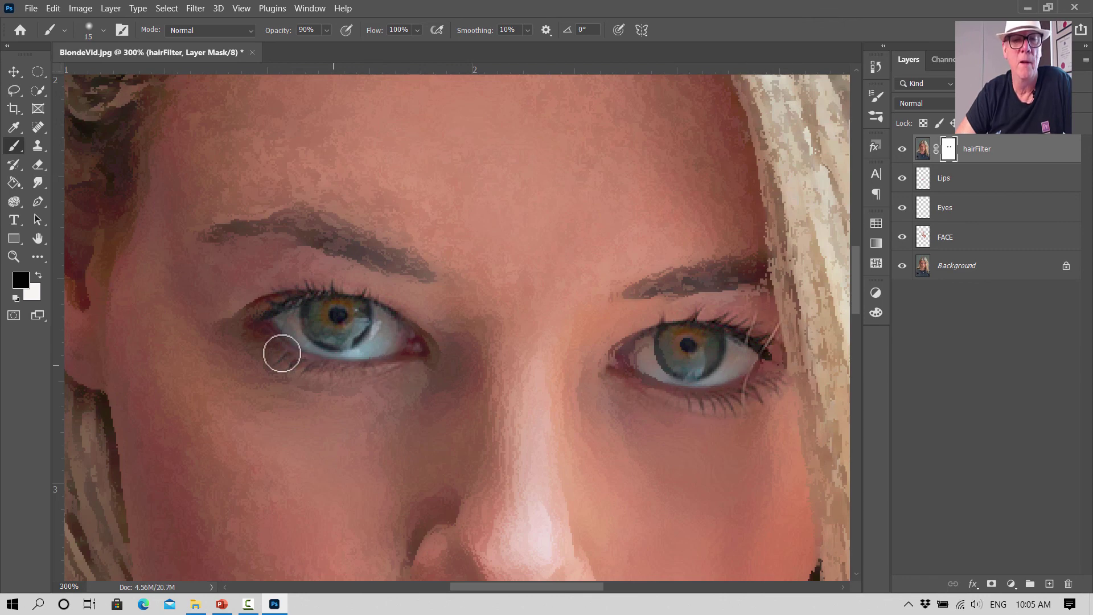
mouse_move(288, 299)
mouse_down()
mouse_move(381, 292)
mouse_move(337, 281)
mouse_move(272, 305)
mouse_up()
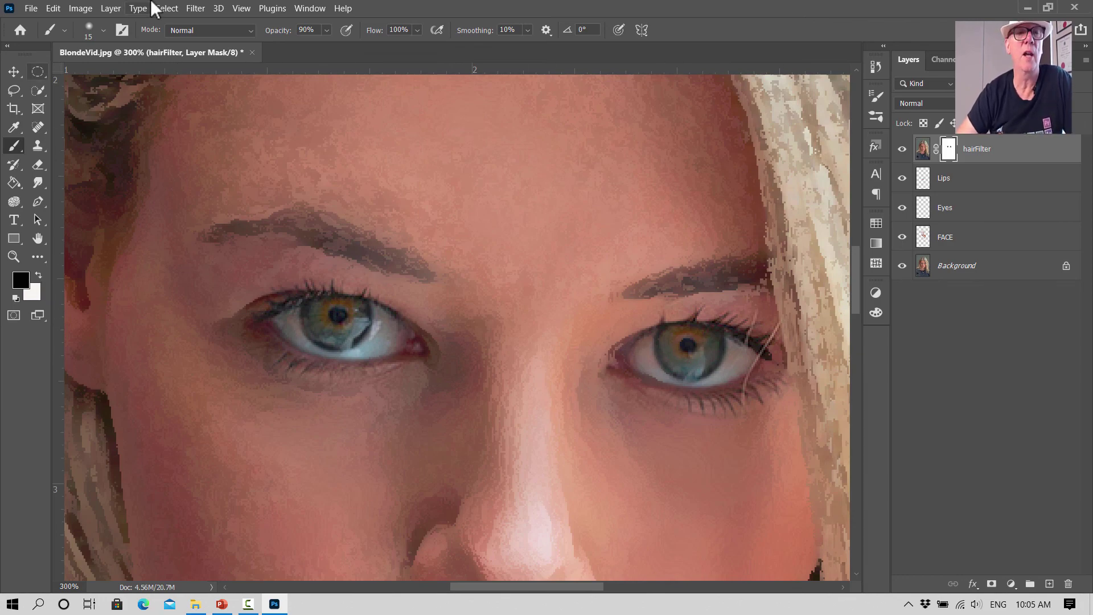
- Dodge the eye area on the hairFilter mask with a 149 px soft brush, Midtones range and 18% exposure
click(241, 8)
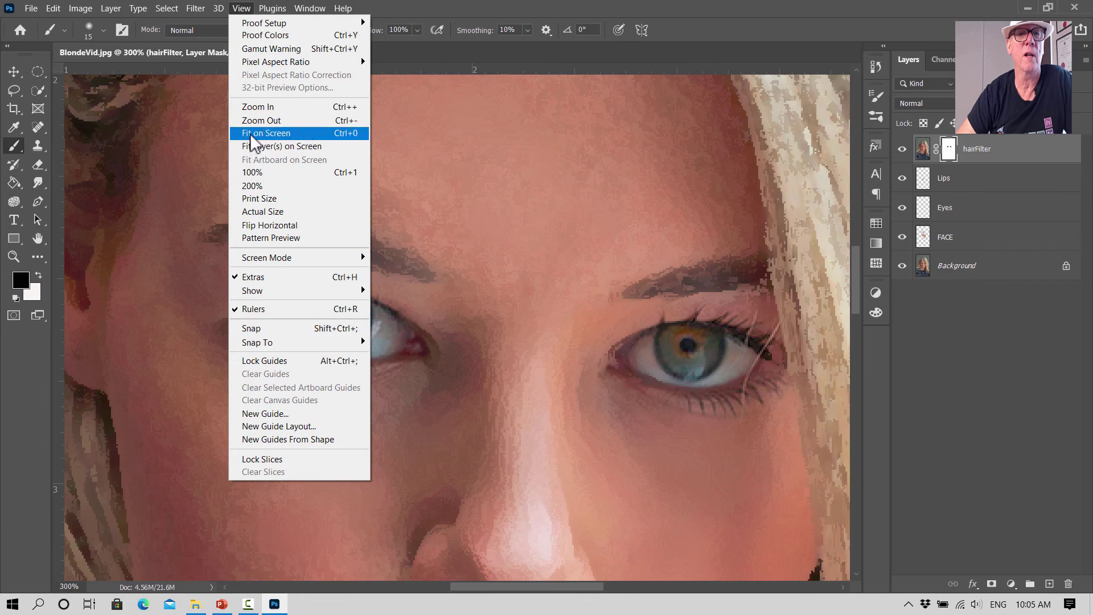
click(250, 132)
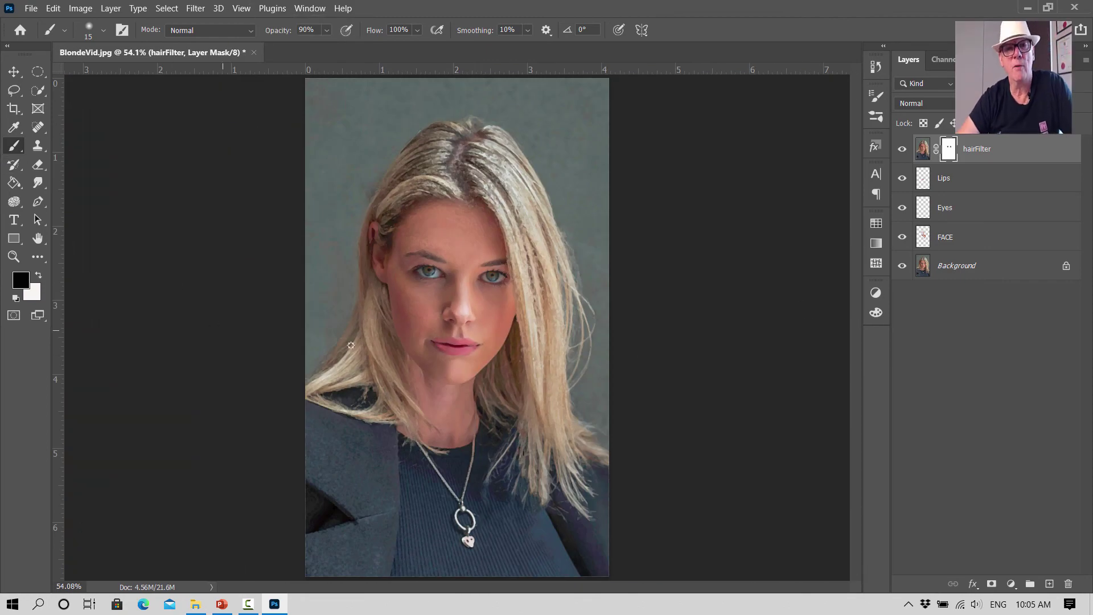
click(13, 201)
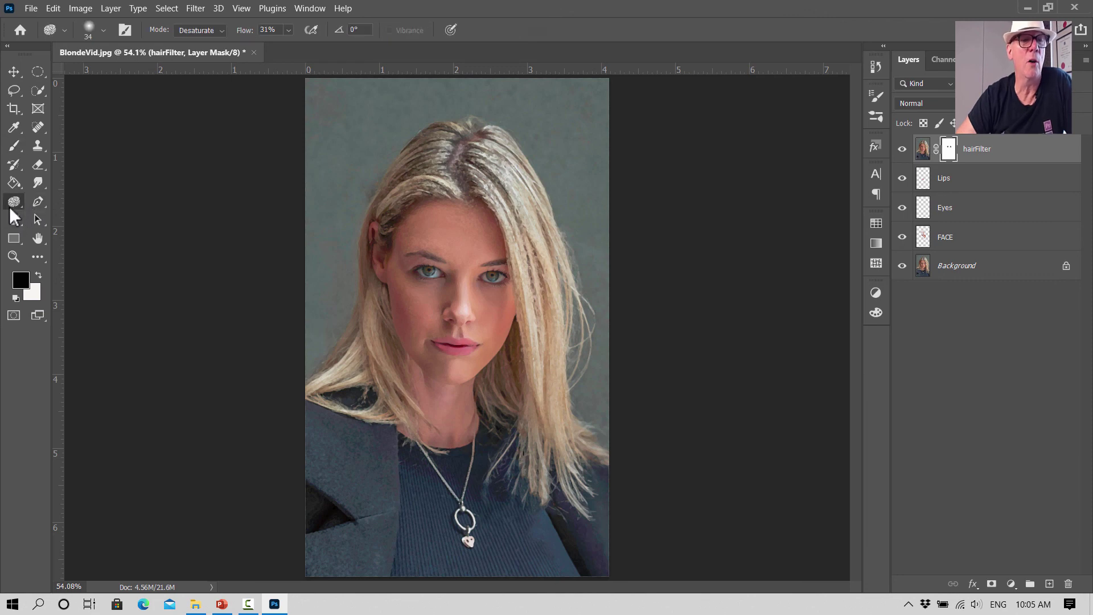
click(70, 200)
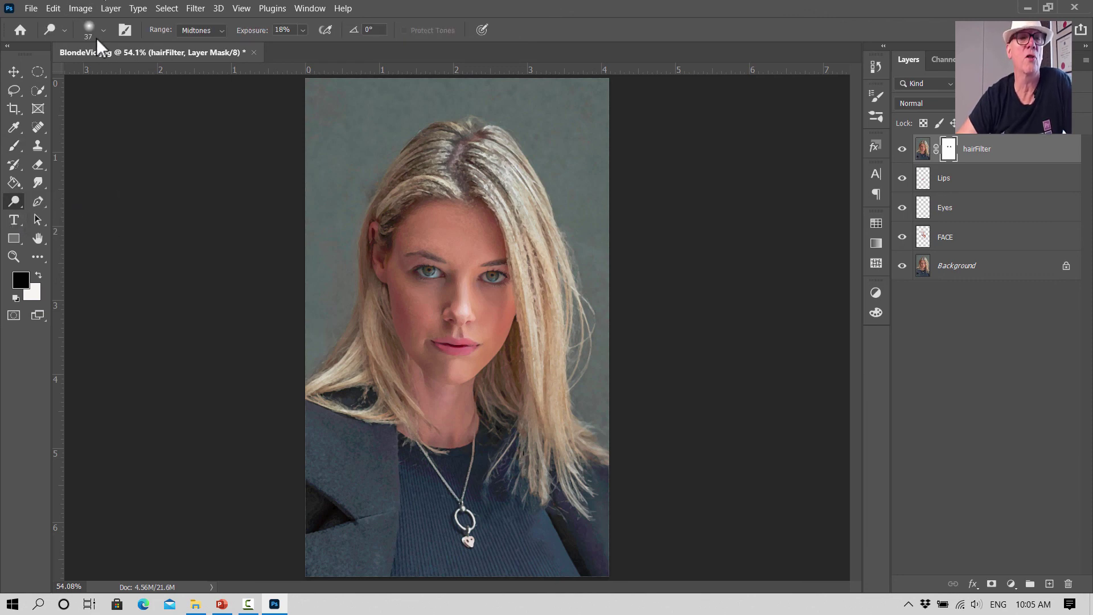
click(100, 32)
drag(96, 75, 136, 75)
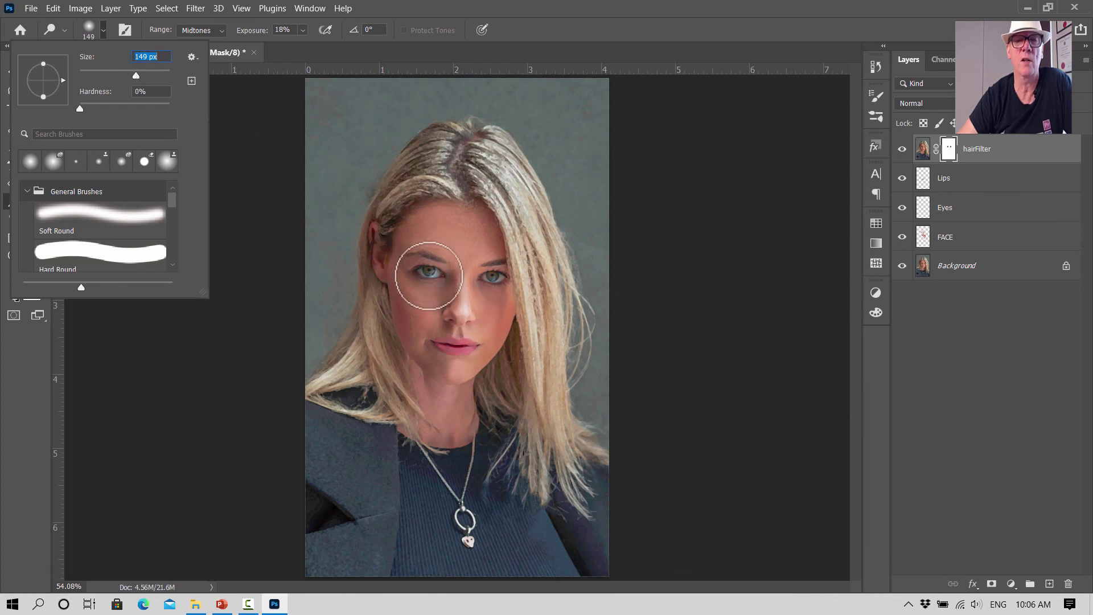
click(427, 273)
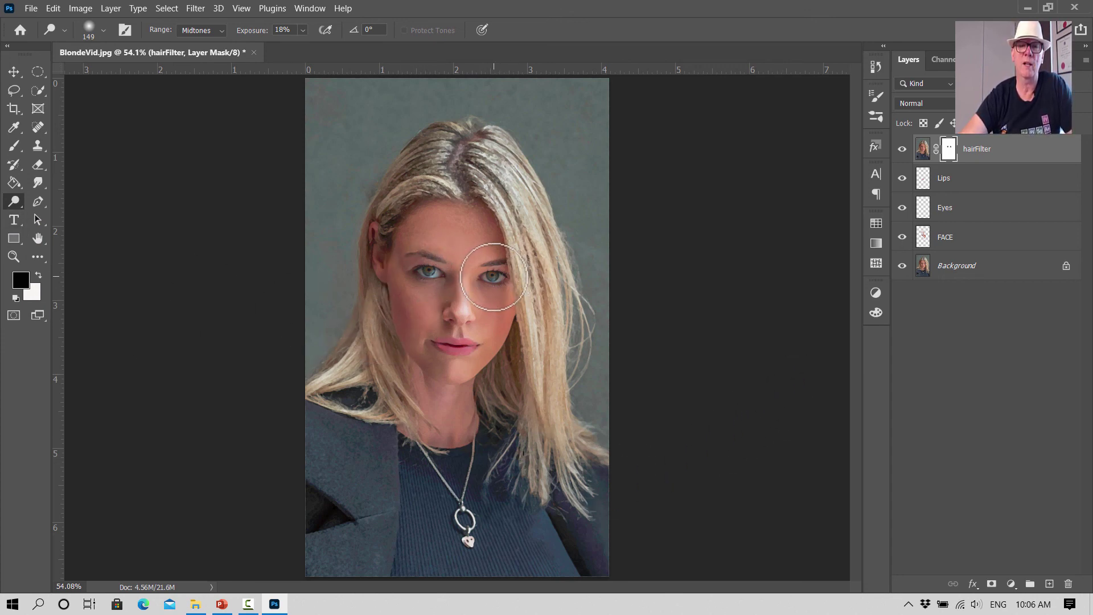
- Apply a Brightness/Contrast adjustment with Brightness -11 to the hairFilter layer mask
click(15, 72)
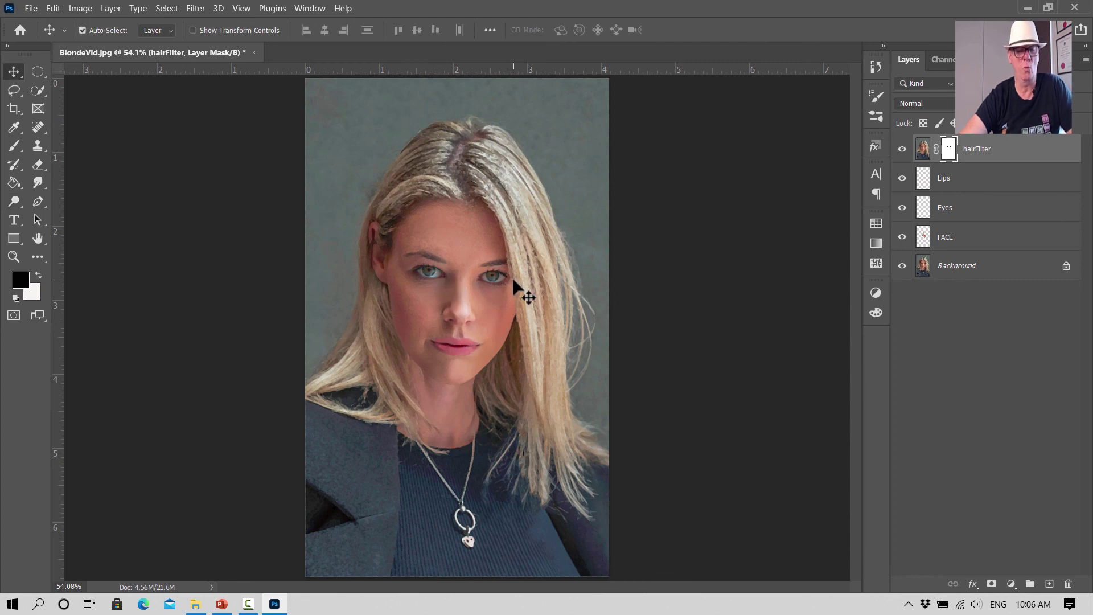
key(ctrl)
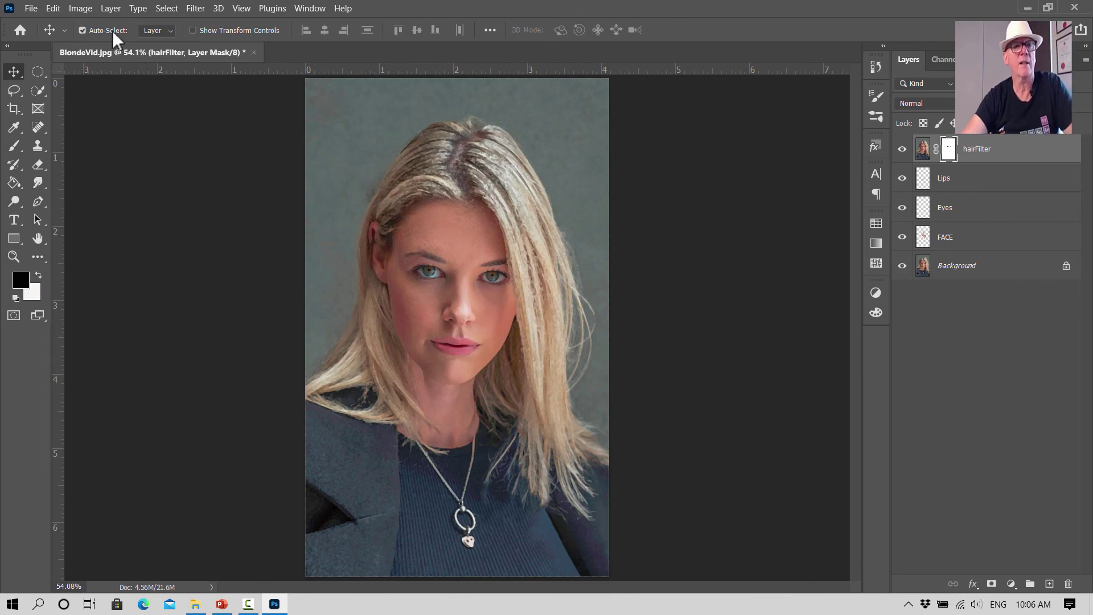
click(80, 8)
mouse_move(176, 43)
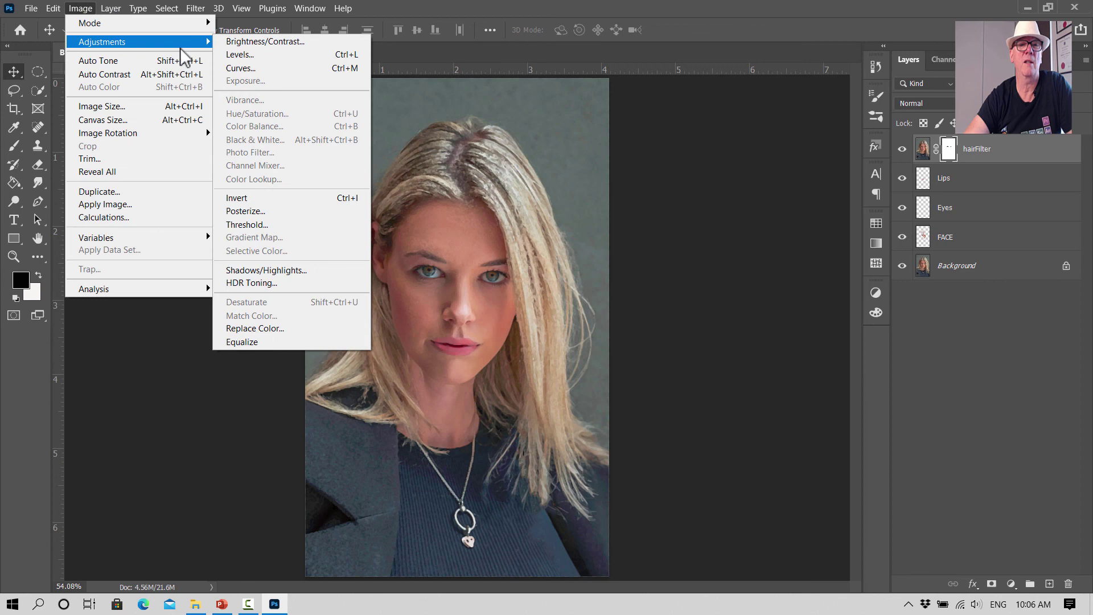
click(231, 43)
drag(605, 143, 580, 144)
drag(683, 142, 603, 153)
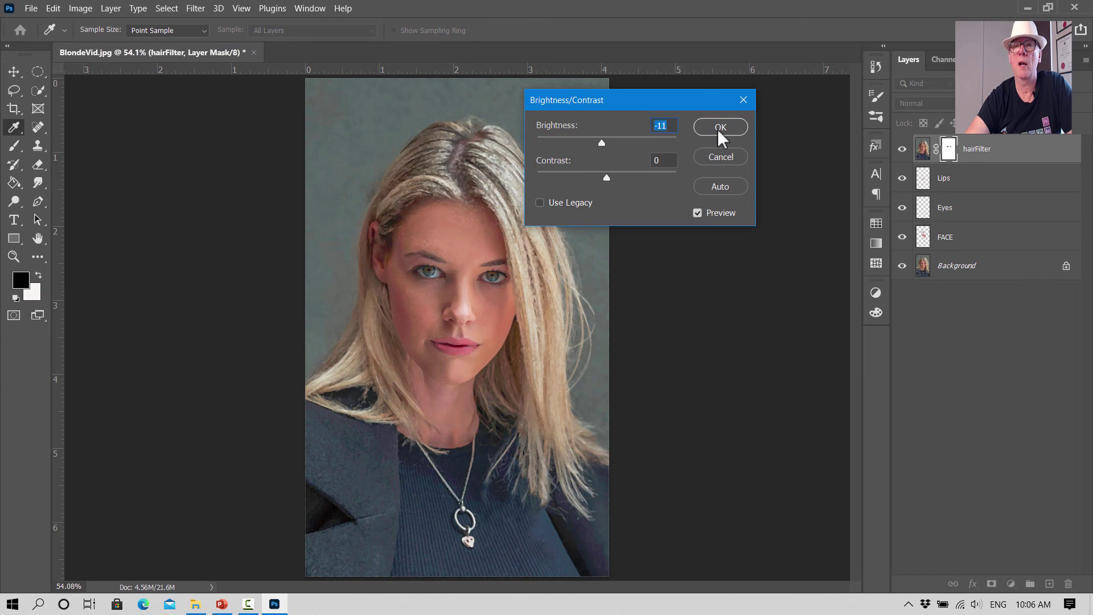
click(719, 128)
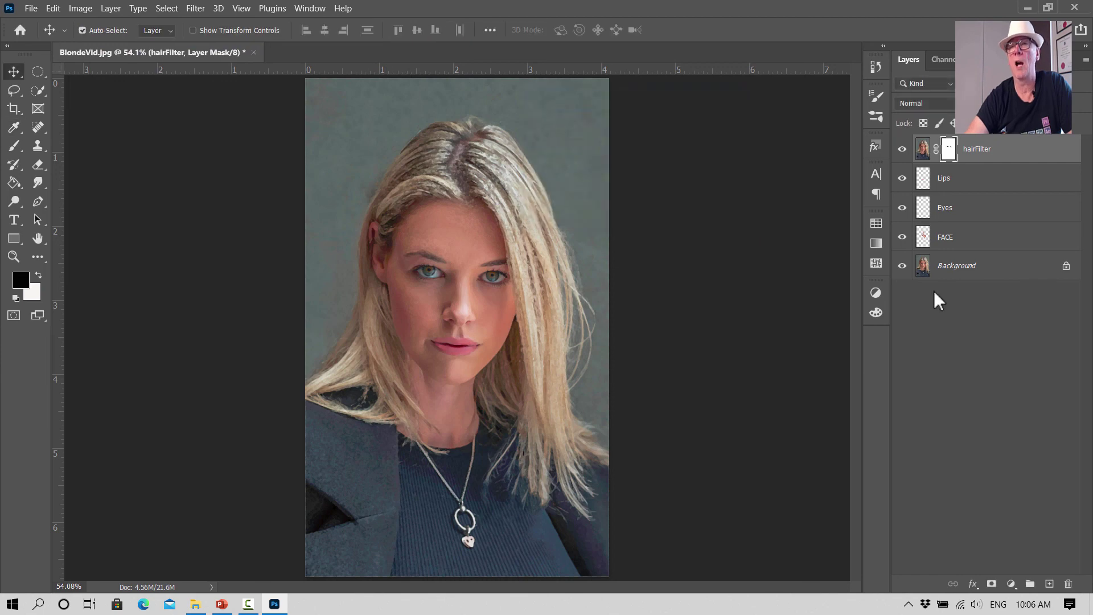
- Target the hairFilter layer's image instead of its mask and brighten it with Brightness/Contrast at Brightness 32
click(924, 149)
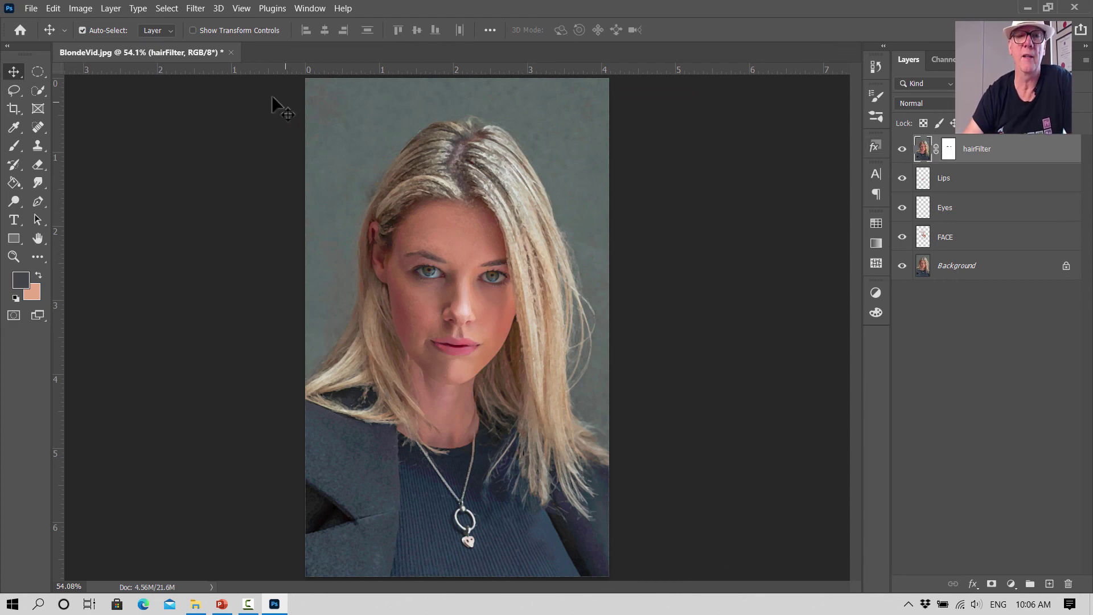
click(78, 10)
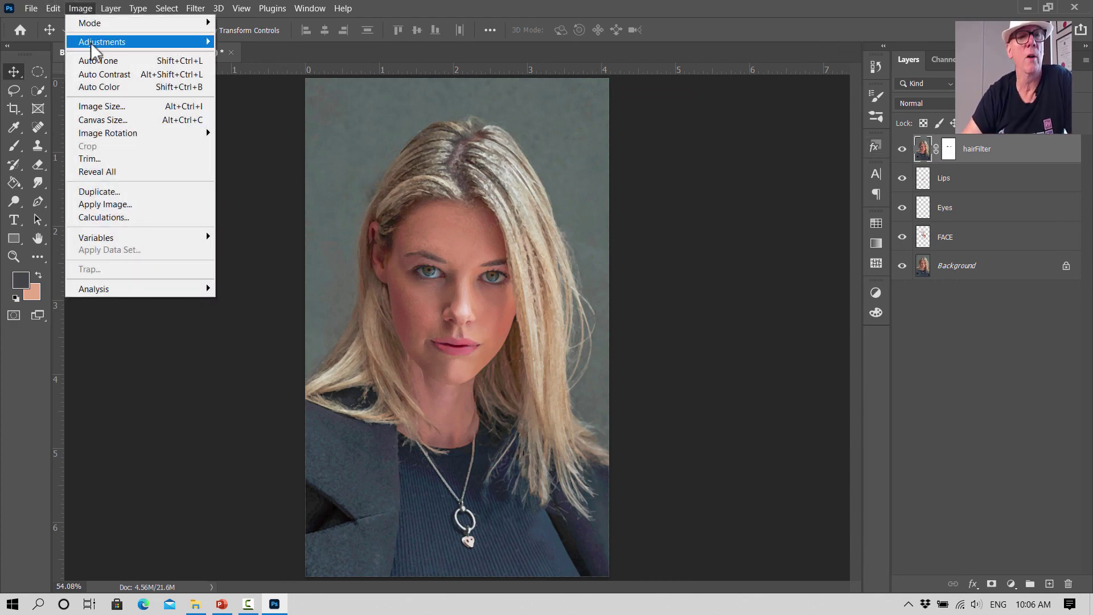
mouse_move(101, 42)
click(276, 43)
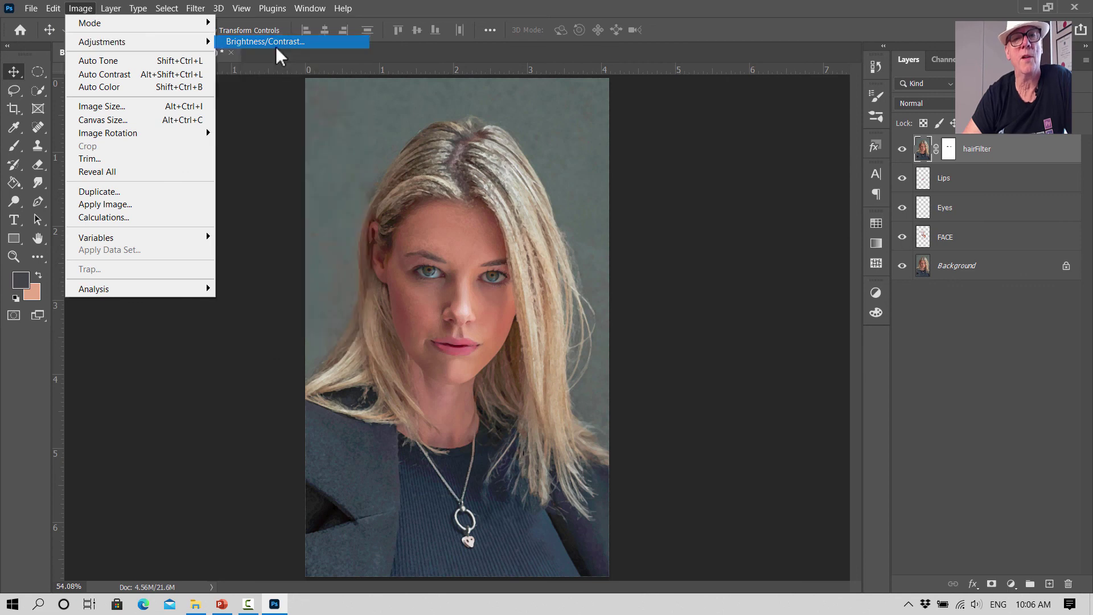
drag(608, 144, 622, 139)
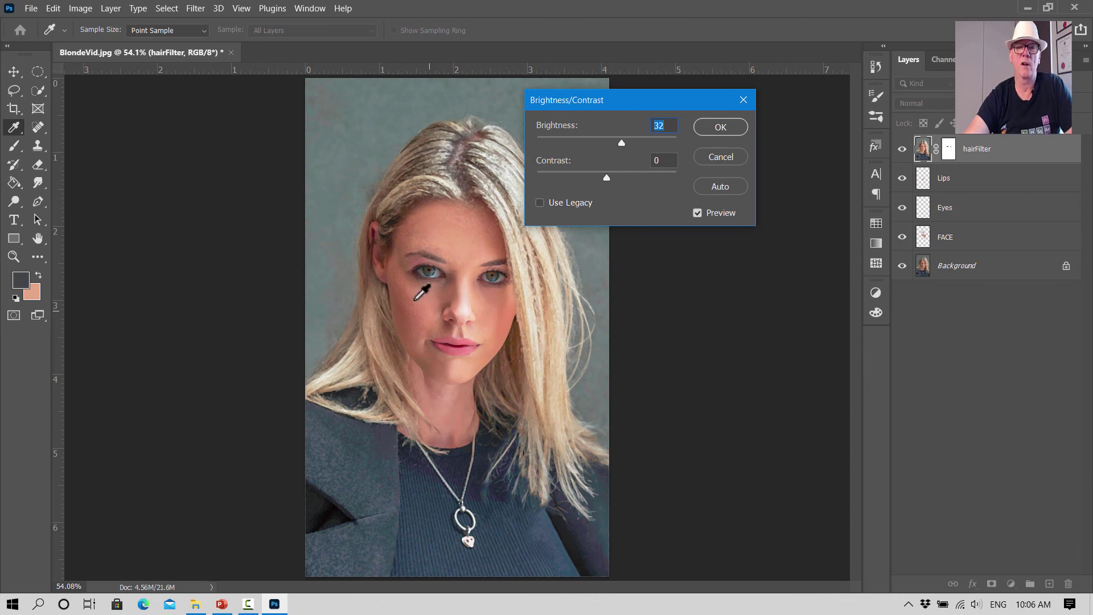
click(734, 128)
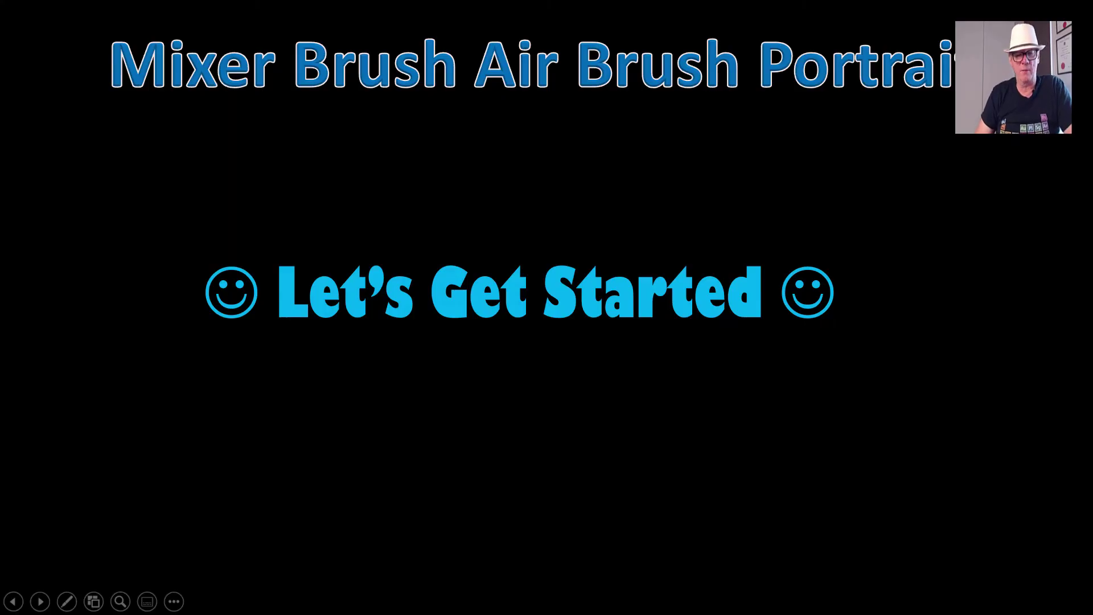
key(Right)
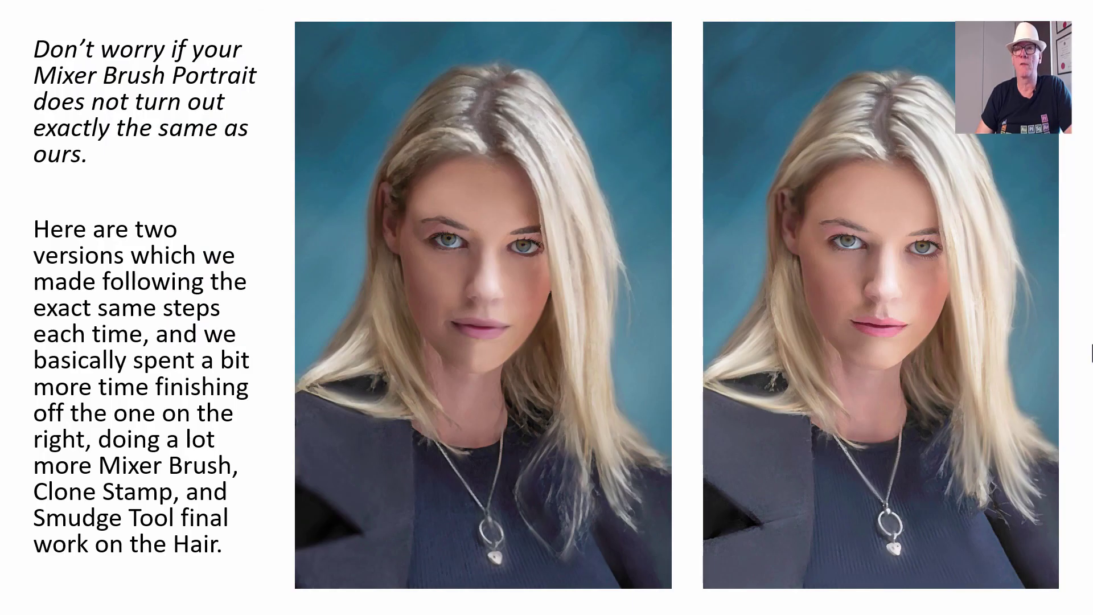